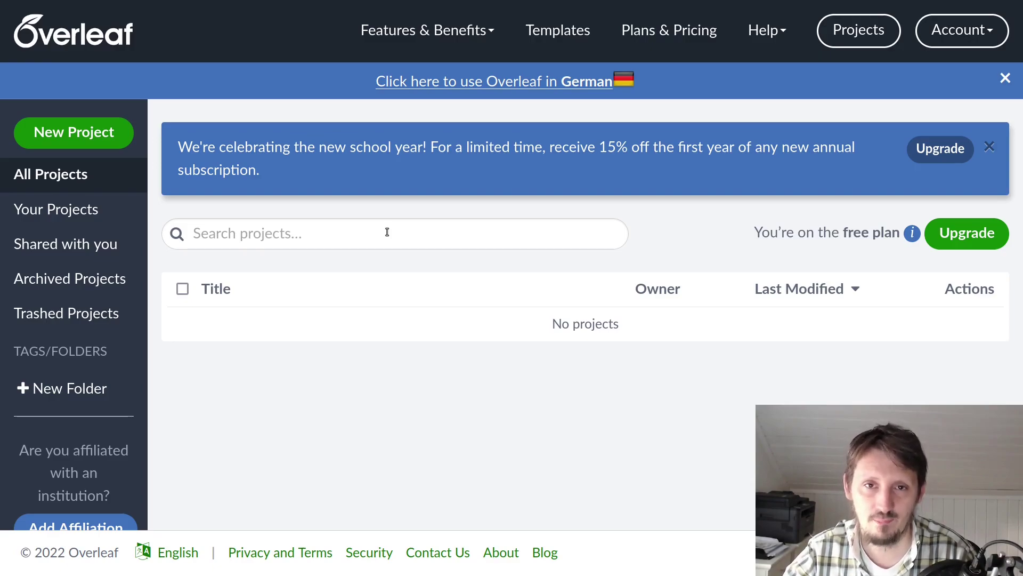
left_click(649, 33)
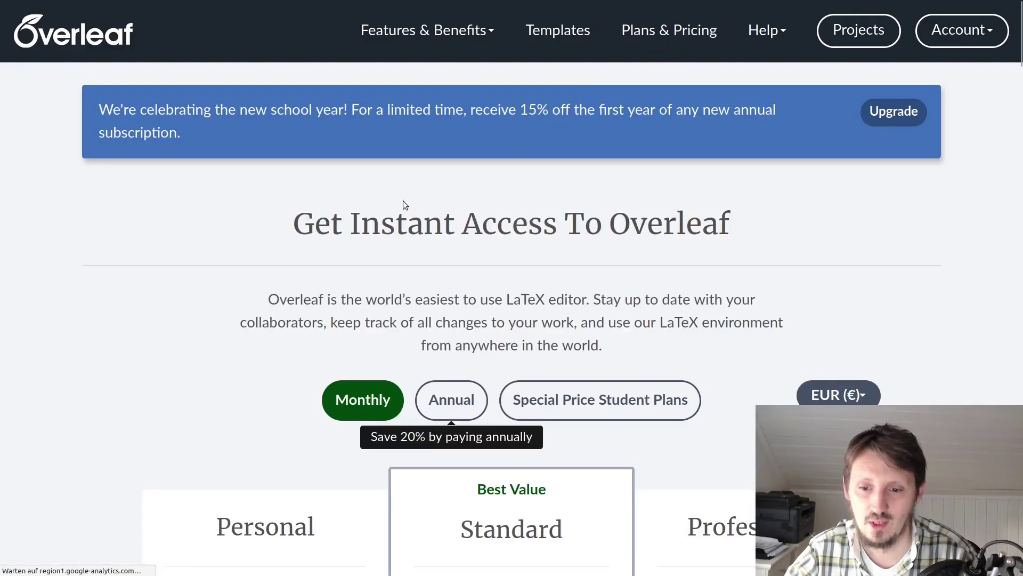
scroll(411, 207, "down", 4)
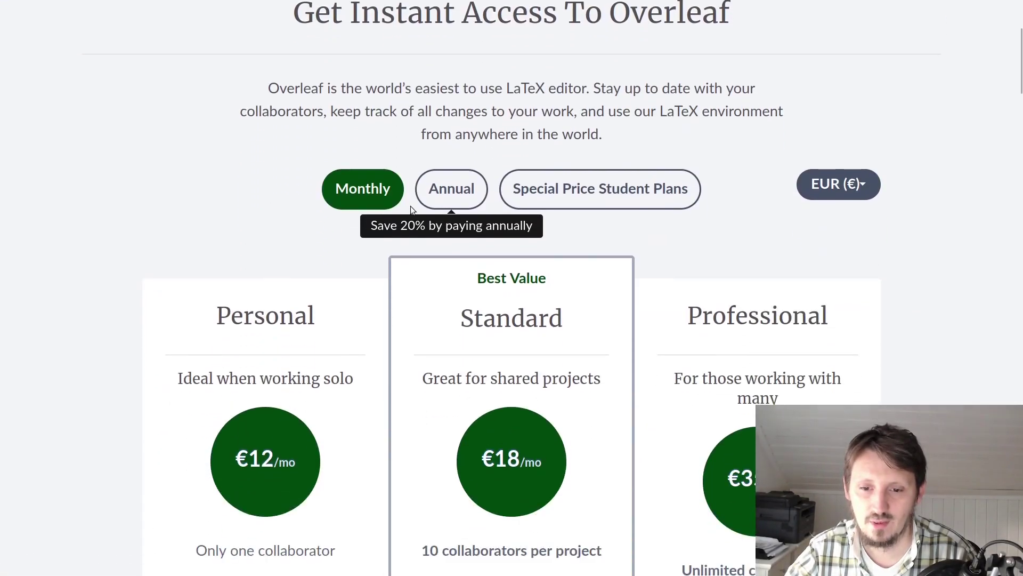
scroll(424, 191, "down", 4)
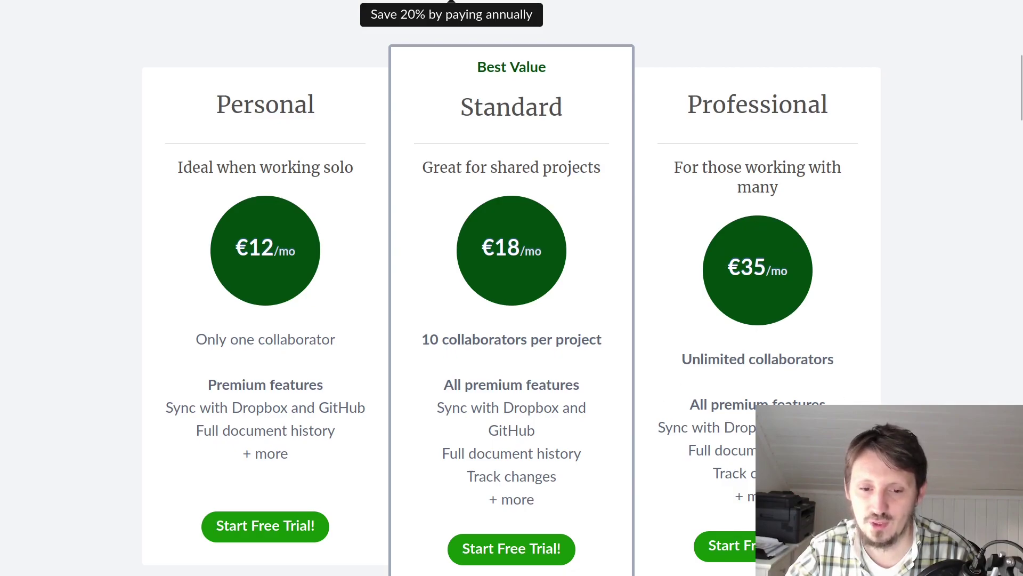
scroll(512, 287, "up", 2)
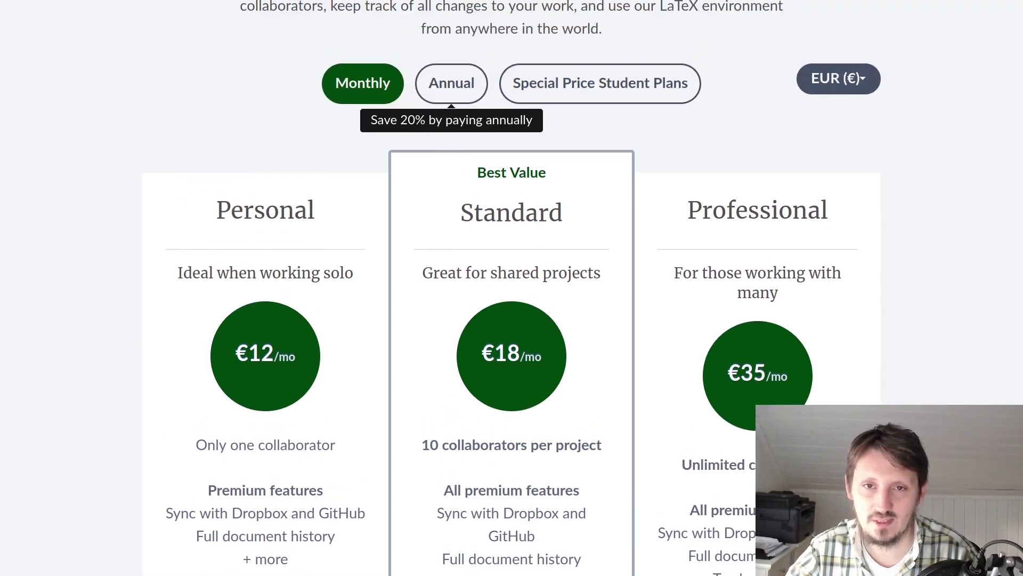
scroll(686, 366, "up", 5)
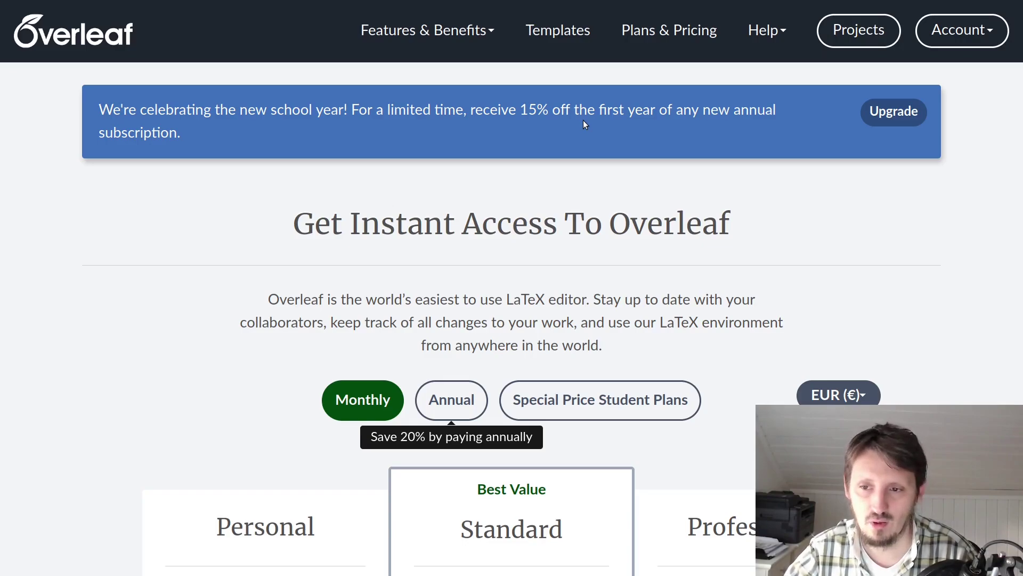
right_click(417, 183)
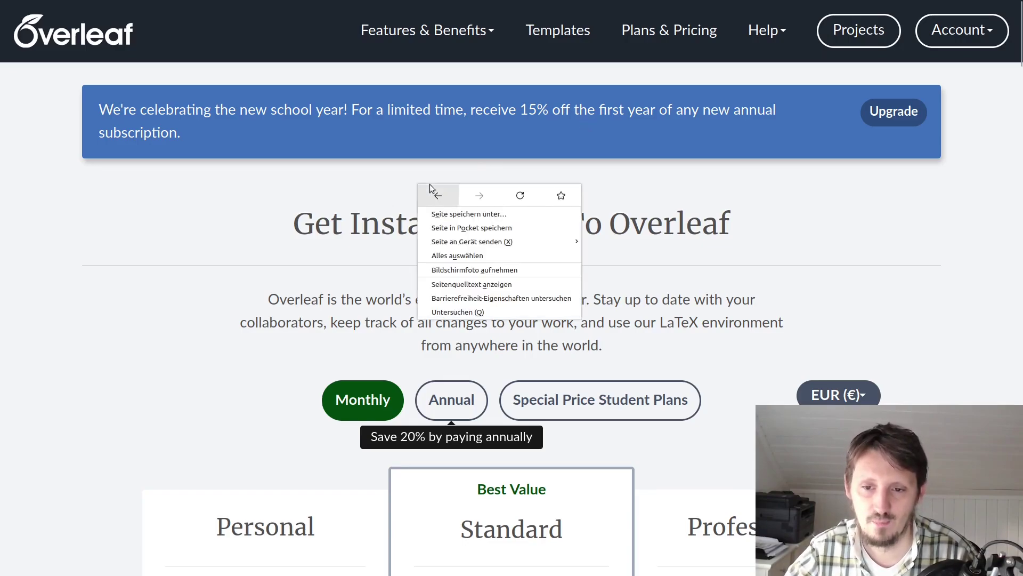
left_click(430, 185)
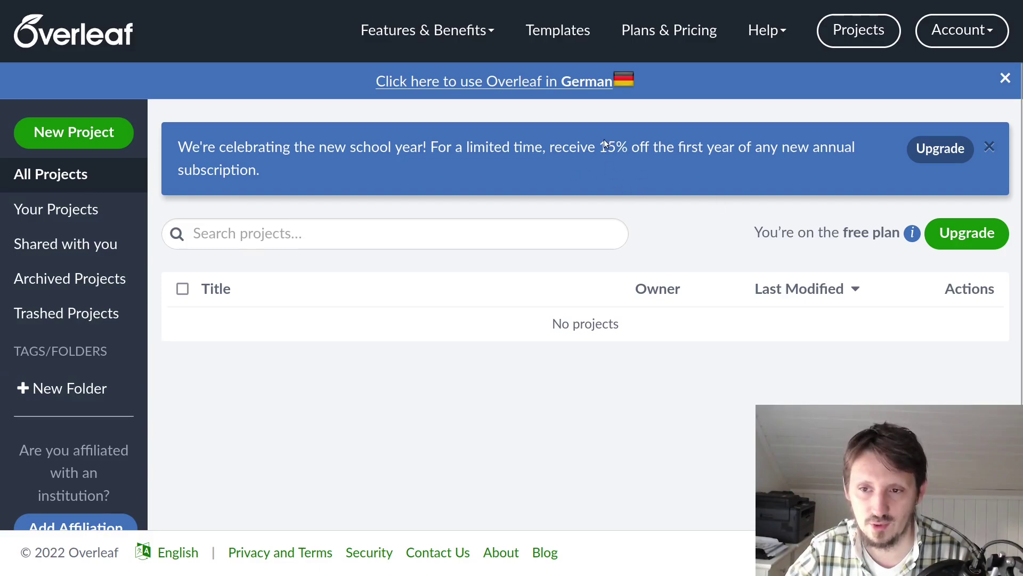
Open Help > Documentation and scroll through the sidebar's LaTeX and Overleaf topics
left_click(784, 36)
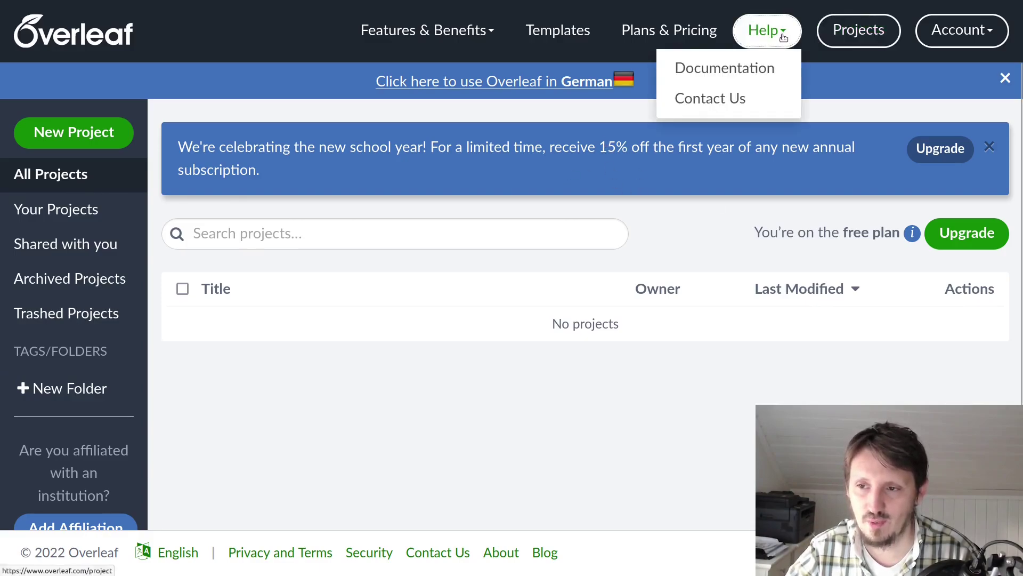
left_click(742, 72)
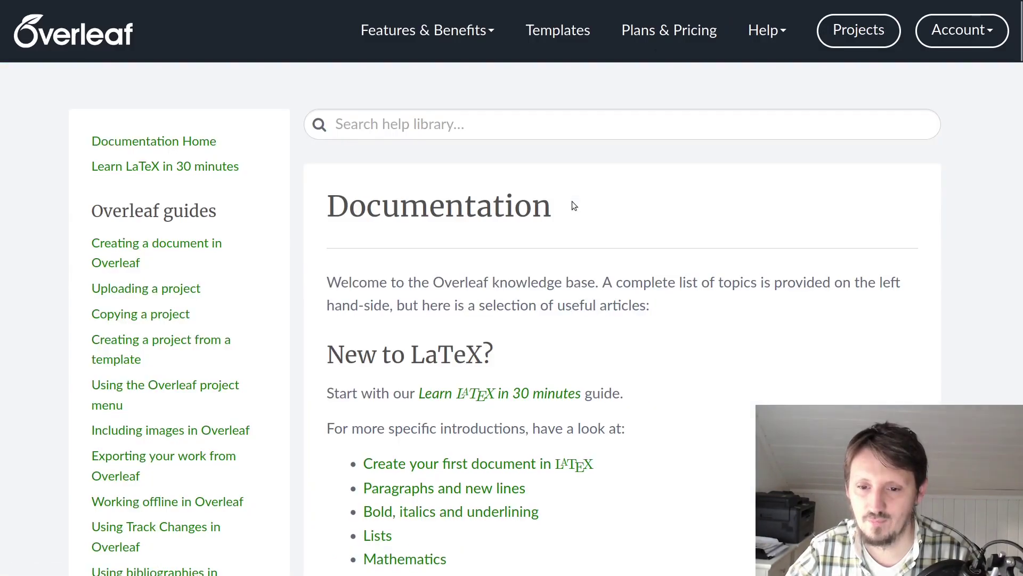
scroll(323, 240, "down", 4)
scroll(324, 247, "down", 12)
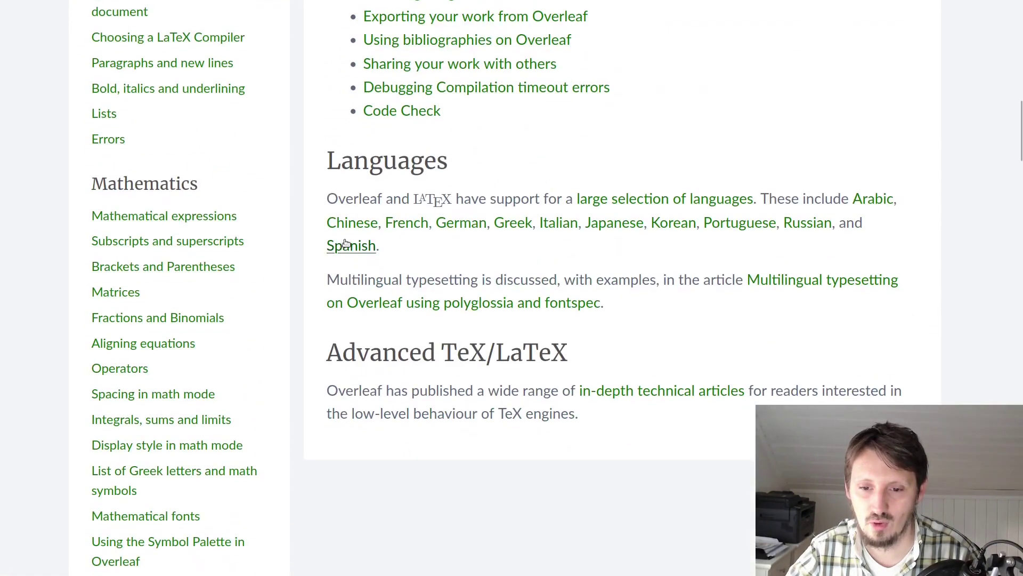
scroll(407, 222, "up", 12)
scroll(394, 242, "up", 3)
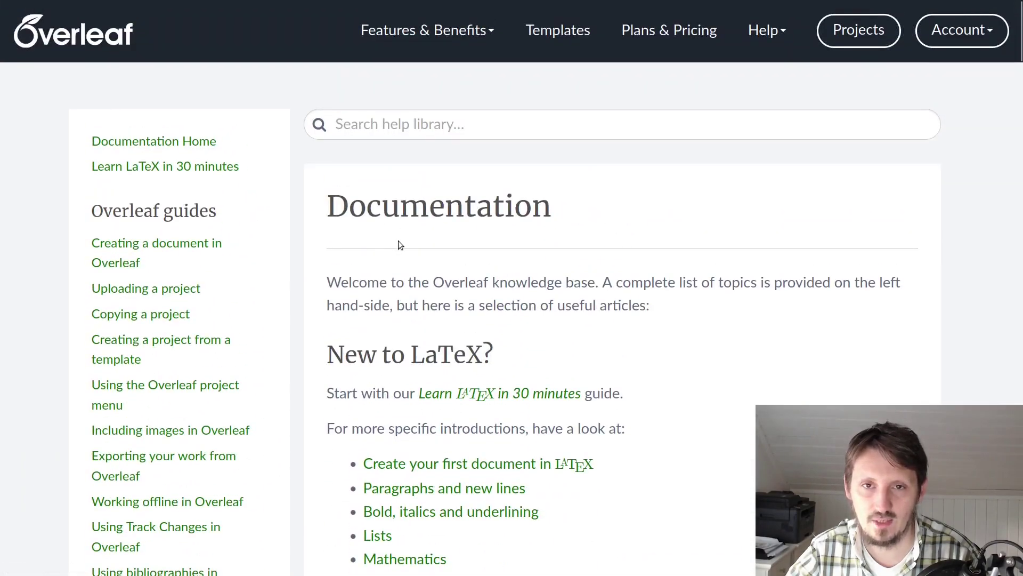
scroll(398, 241, "down", 6)
scroll(312, 219, "up", 6)
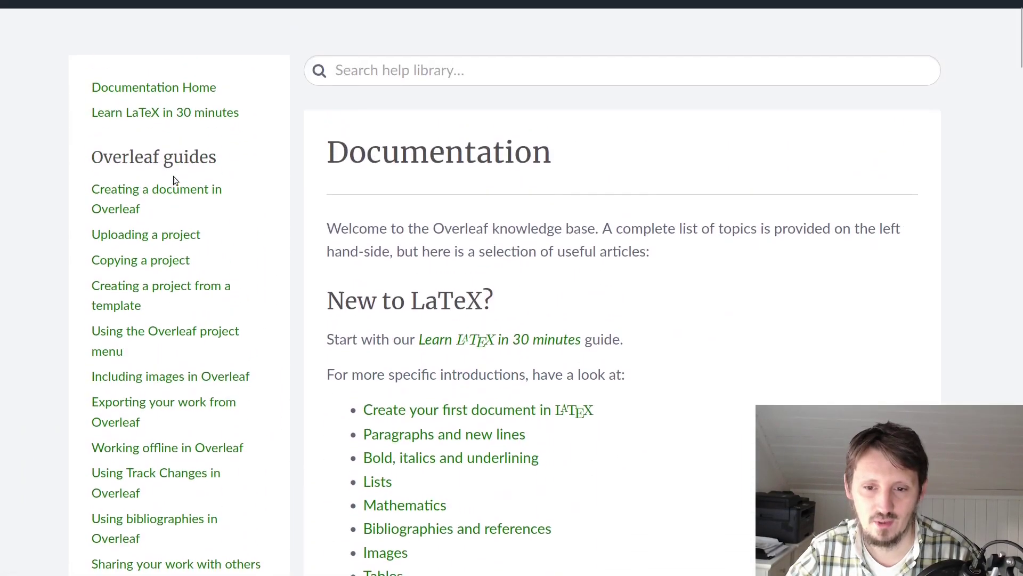
scroll(174, 179, "down", 3)
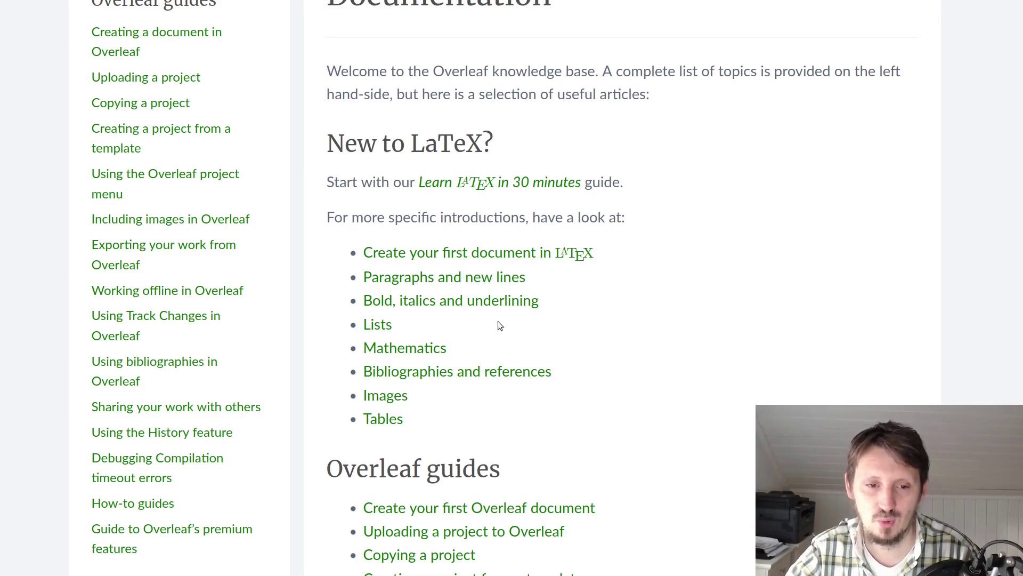
Scroll further down the documentation topics and back up, then bring up the browser's page menu
scroll(171, 337, "down", 3)
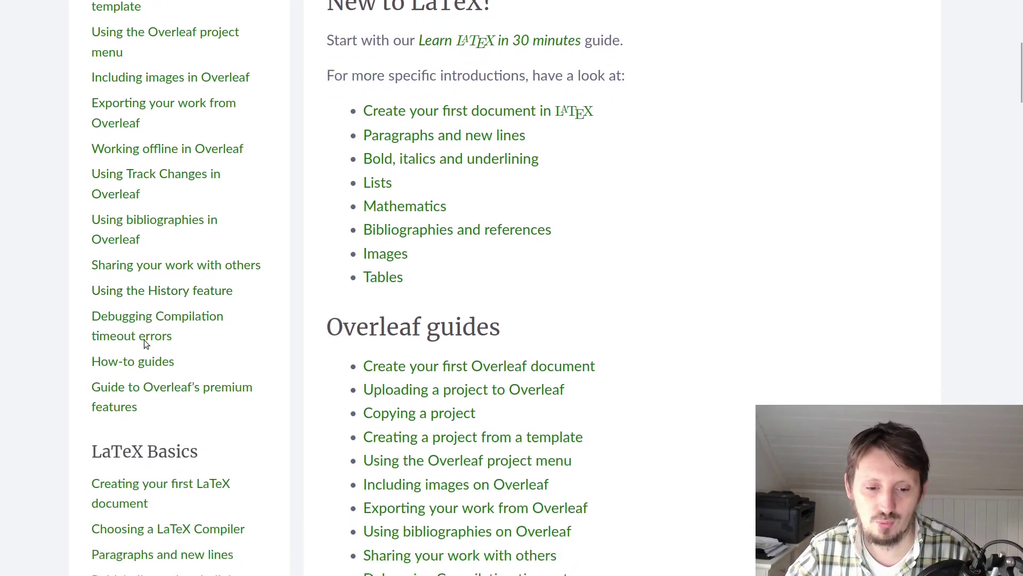
scroll(146, 344, "down", 10)
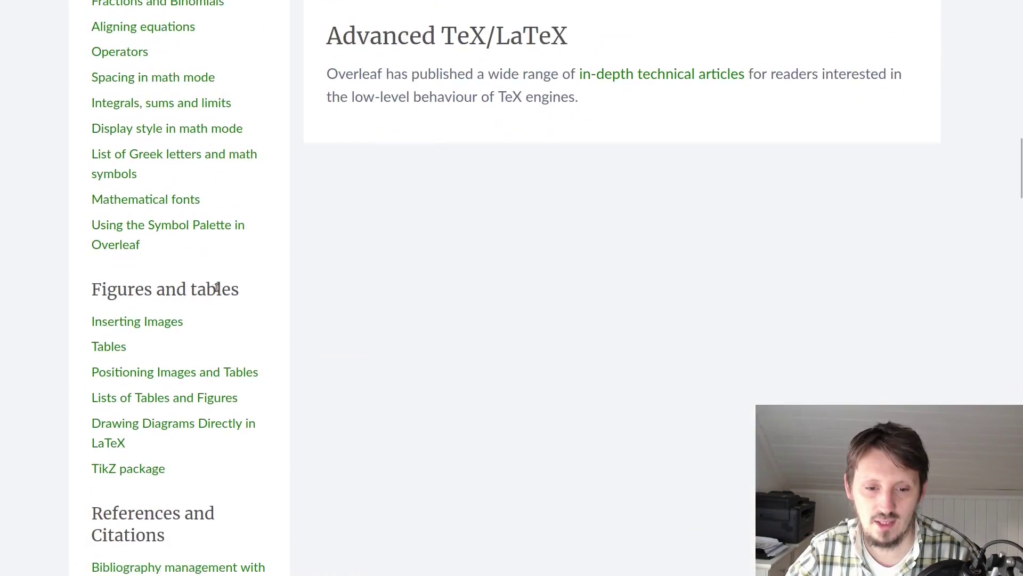
scroll(160, 256, "down", 6)
scroll(176, 208, "up", 4)
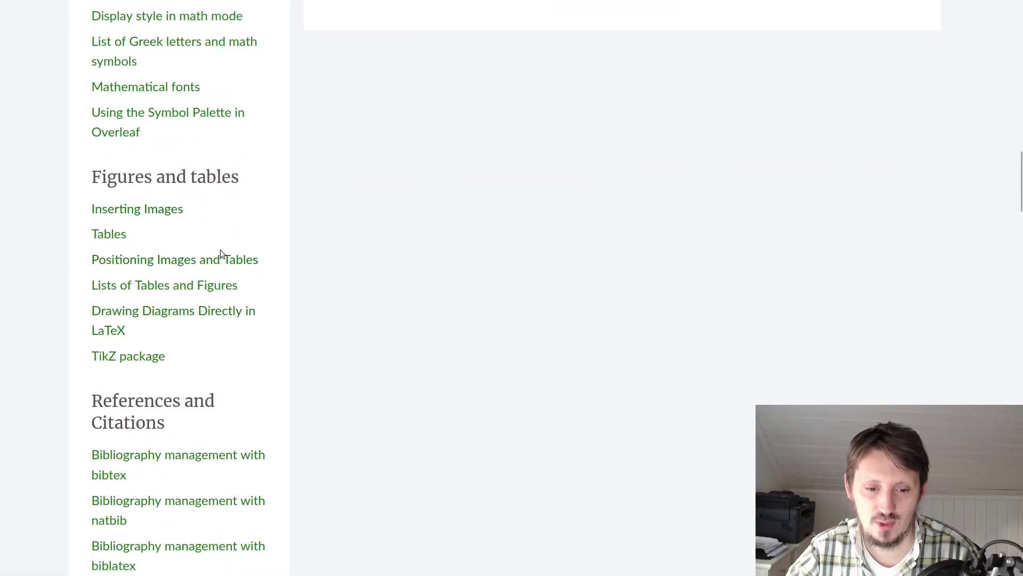
scroll(220, 252, "down", 20)
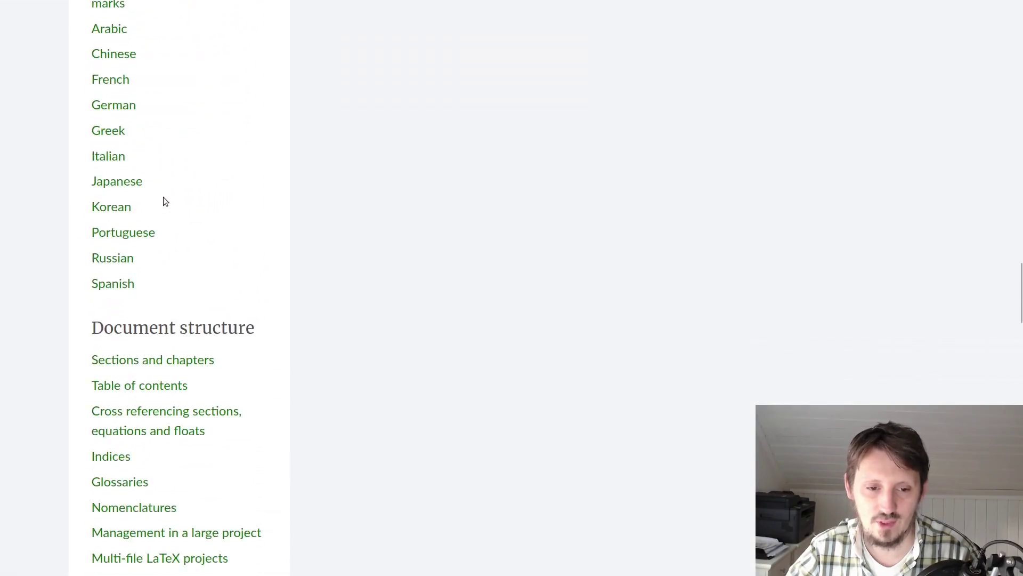
scroll(155, 213, "down", 20)
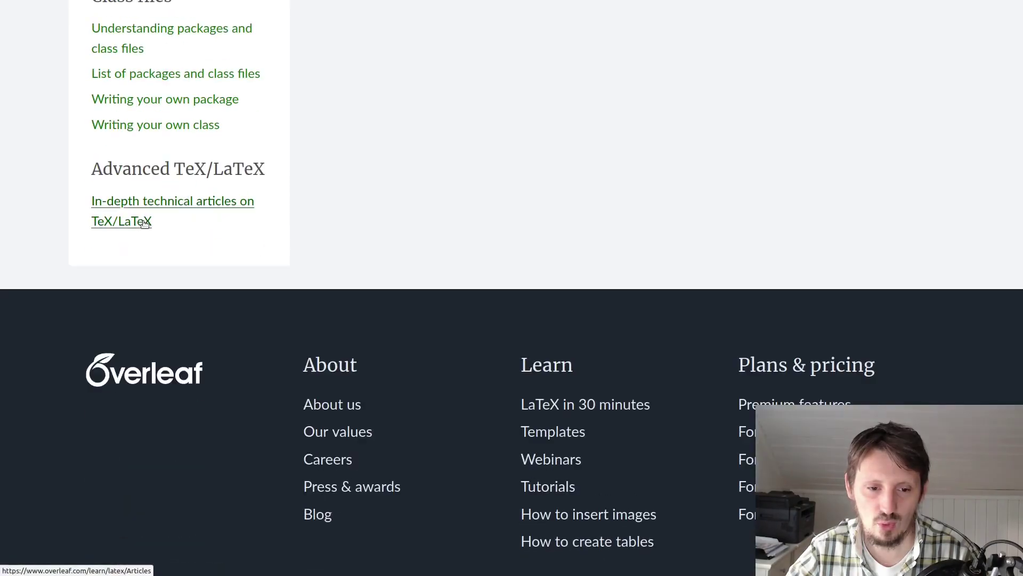
scroll(160, 222, "up", 20)
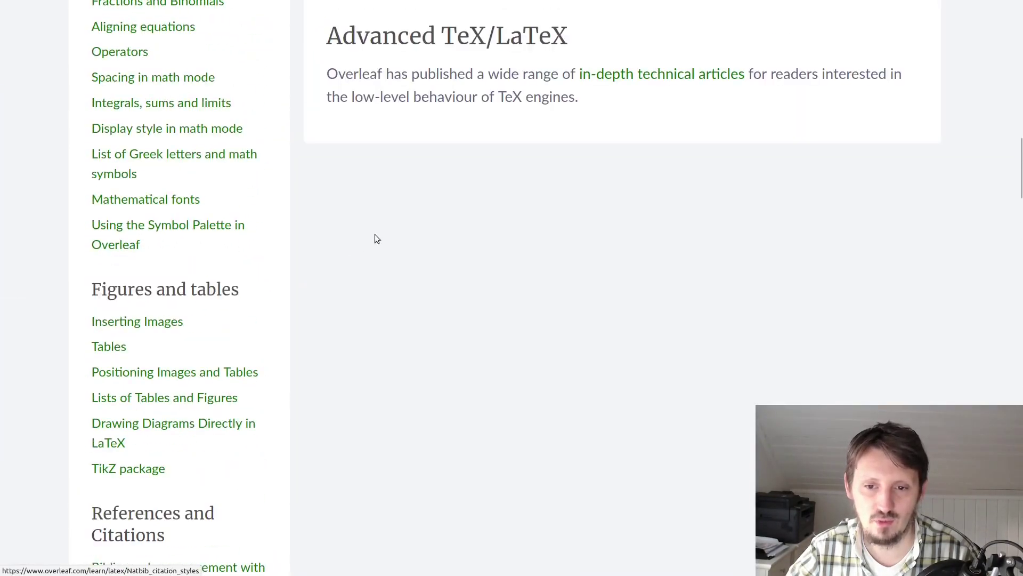
scroll(375, 238, "up", 15)
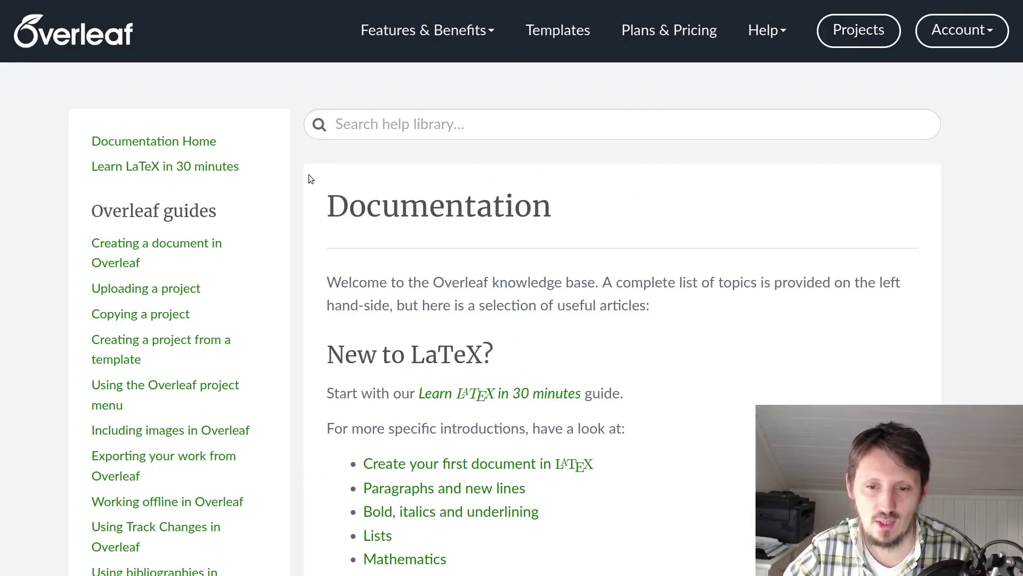
right_click(309, 175)
Go back to the empty project list and show the New Project choices
left_click(331, 179)
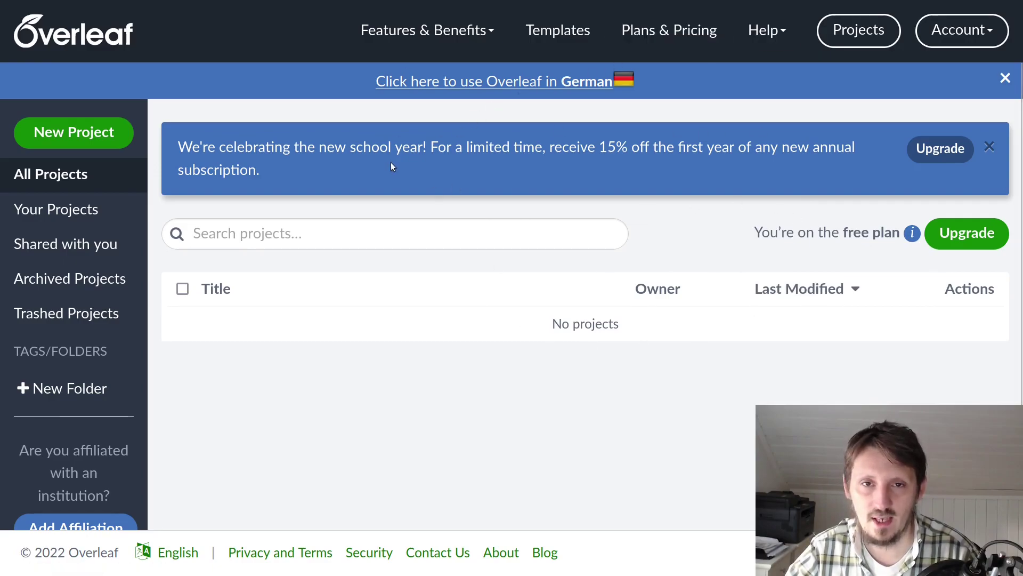
left_click(80, 131)
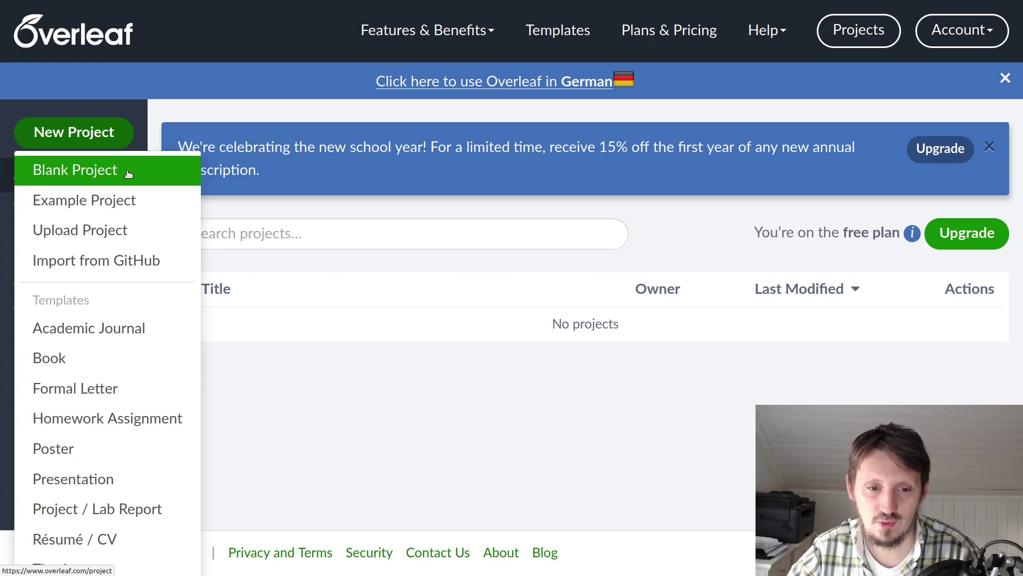
Create a blank project named 'Hello-World'
left_click(128, 174)
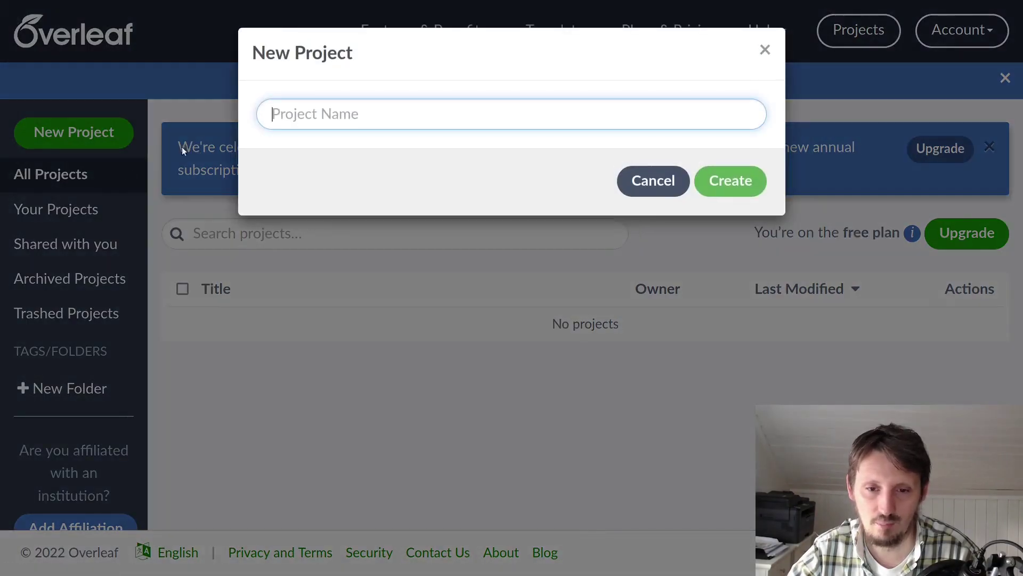
type("Hello-World")
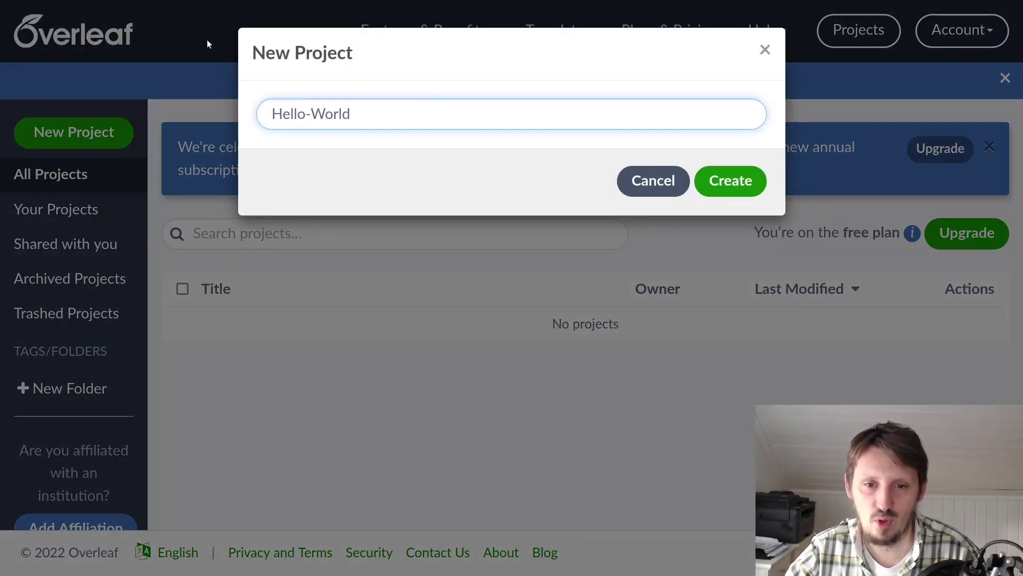
left_click(724, 183)
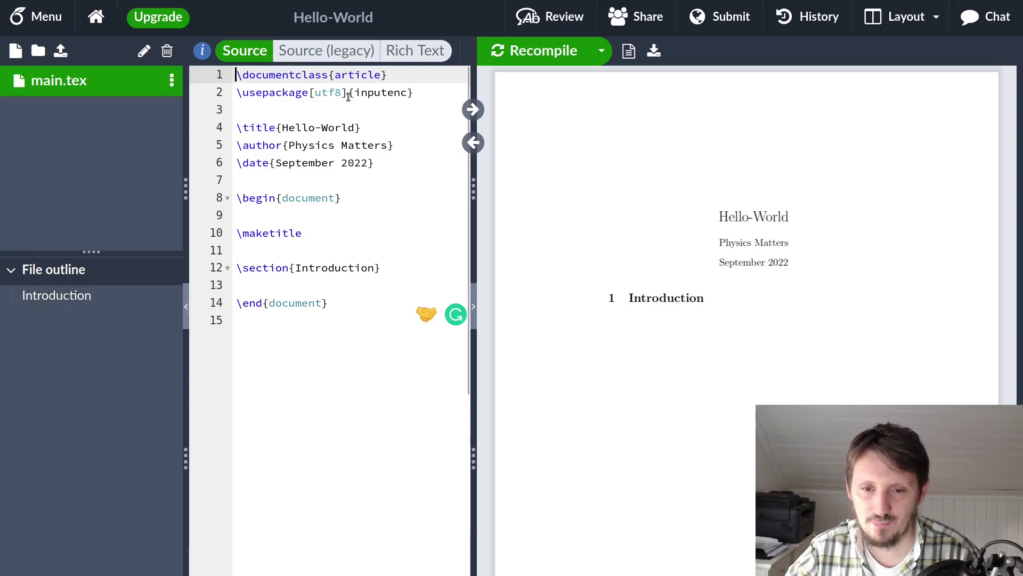
Switch main.tex from 'Source (legacy)' to the current Source editor
left_click(324, 53)
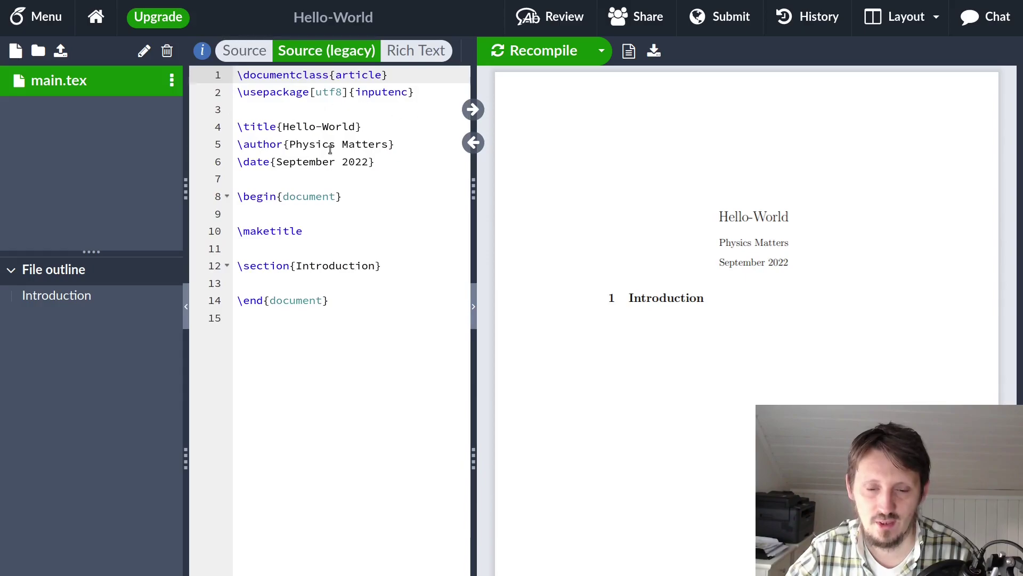
left_click(266, 57)
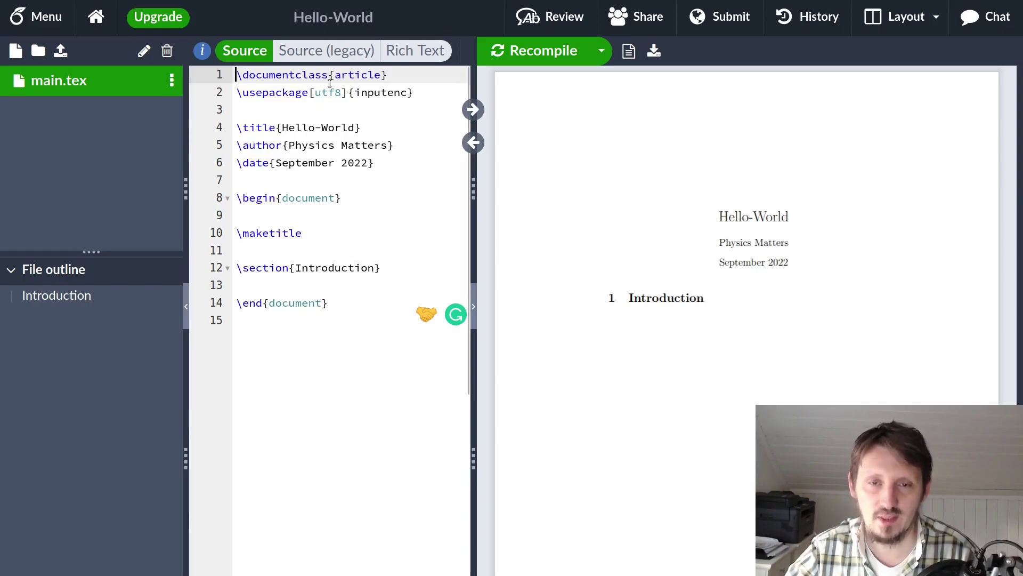
key("ctrl+a")
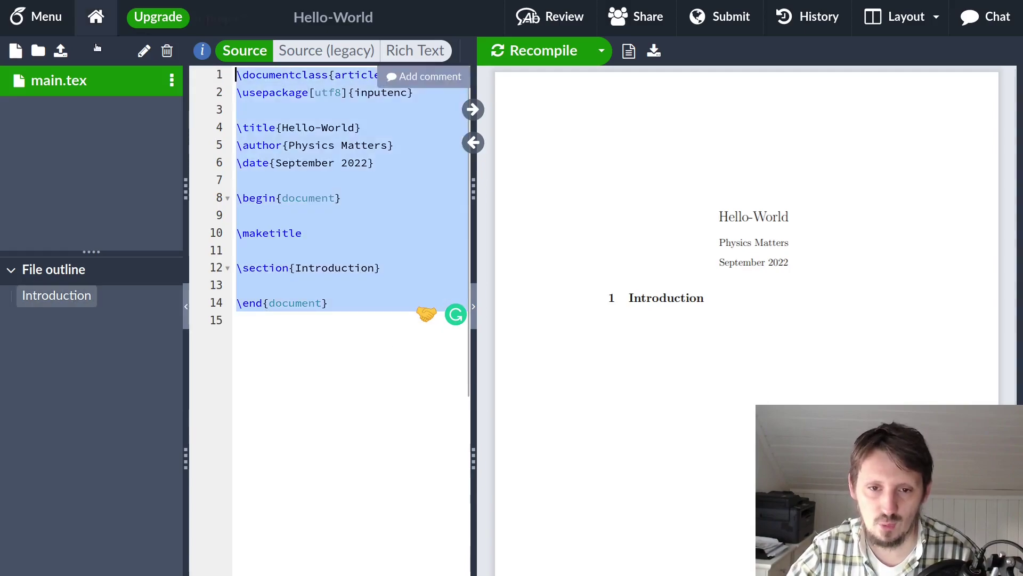
left_click(315, 214)
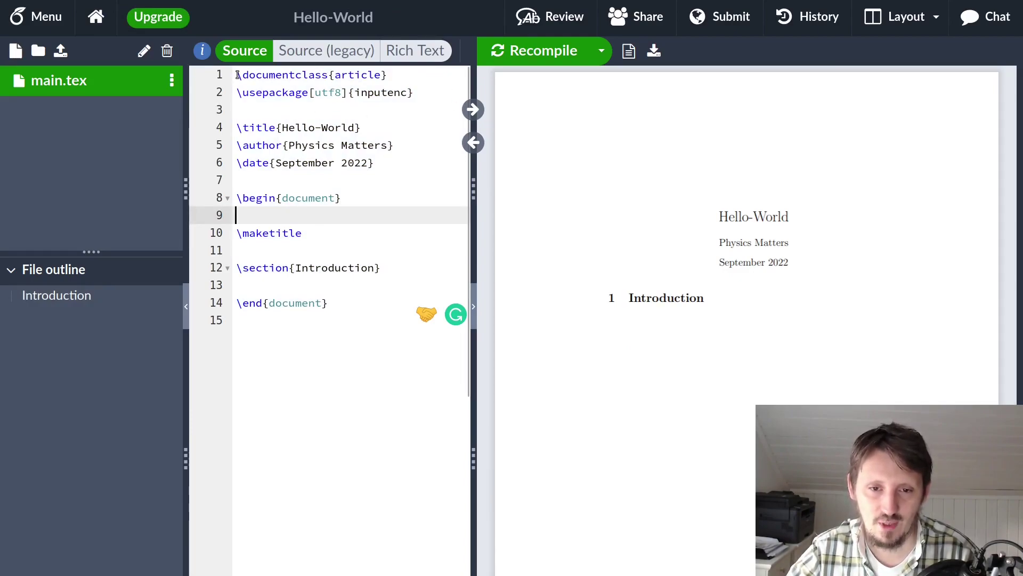
left_click_drag(238, 75, 387, 76)
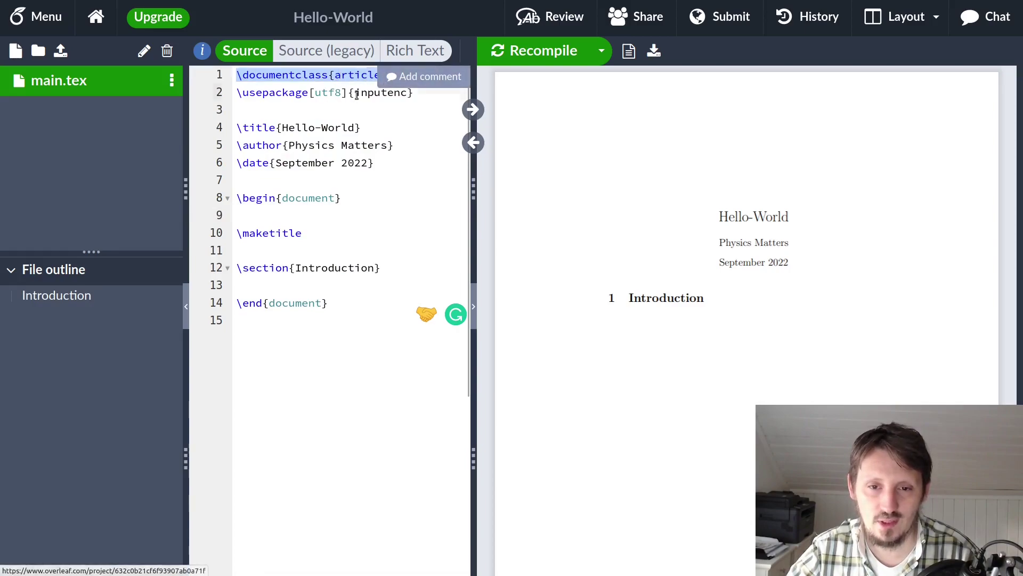
left_click(357, 94)
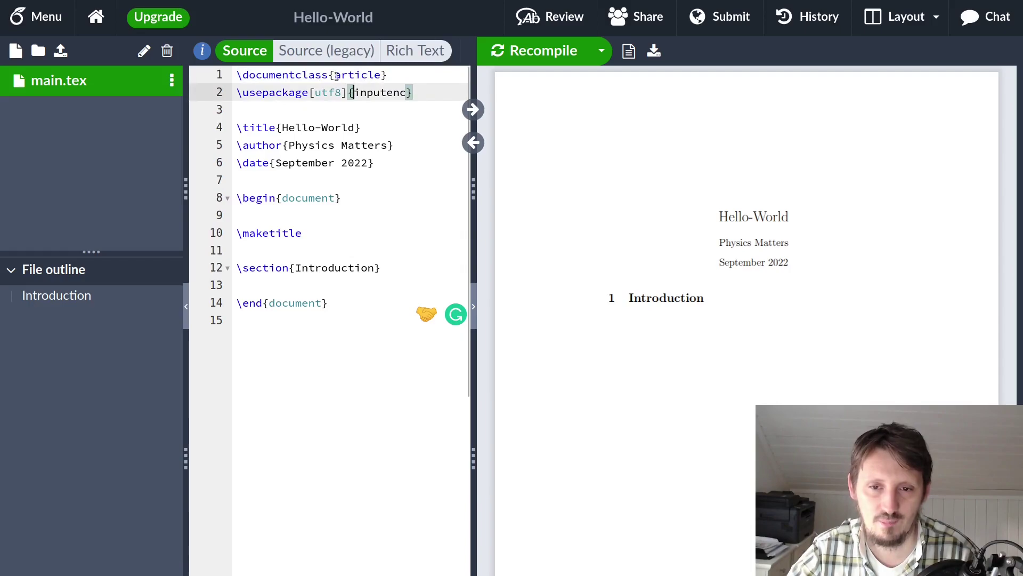
left_click(357, 75)
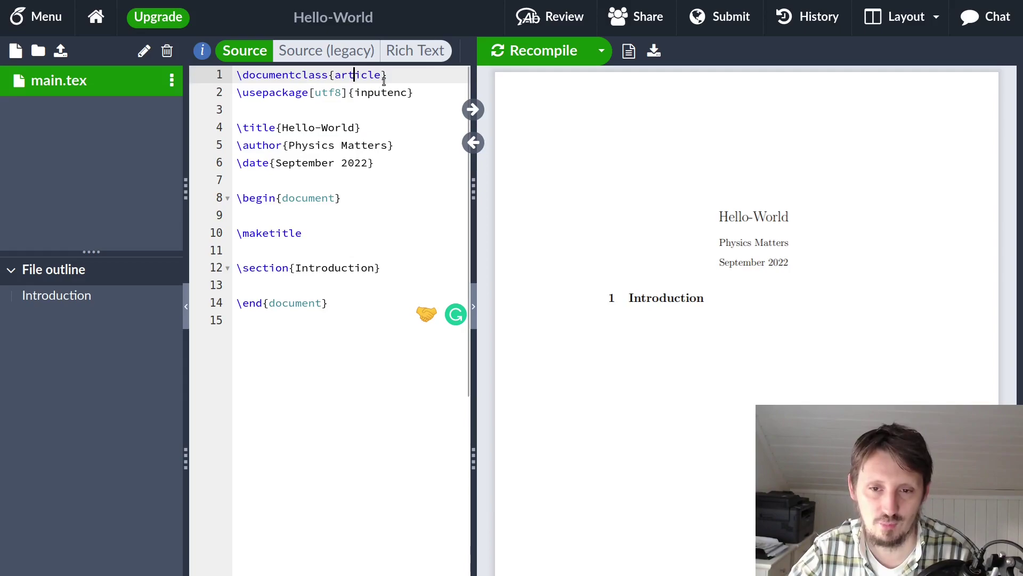
left_click_drag(243, 95, 409, 92)
left_click(342, 95)
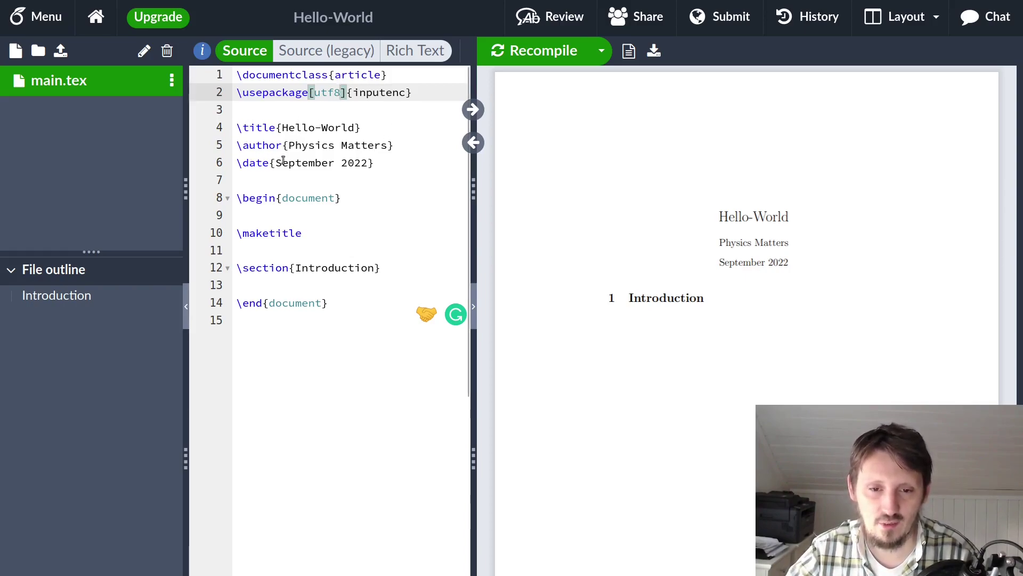
left_click_drag(379, 163, 236, 128)
left_click(328, 127)
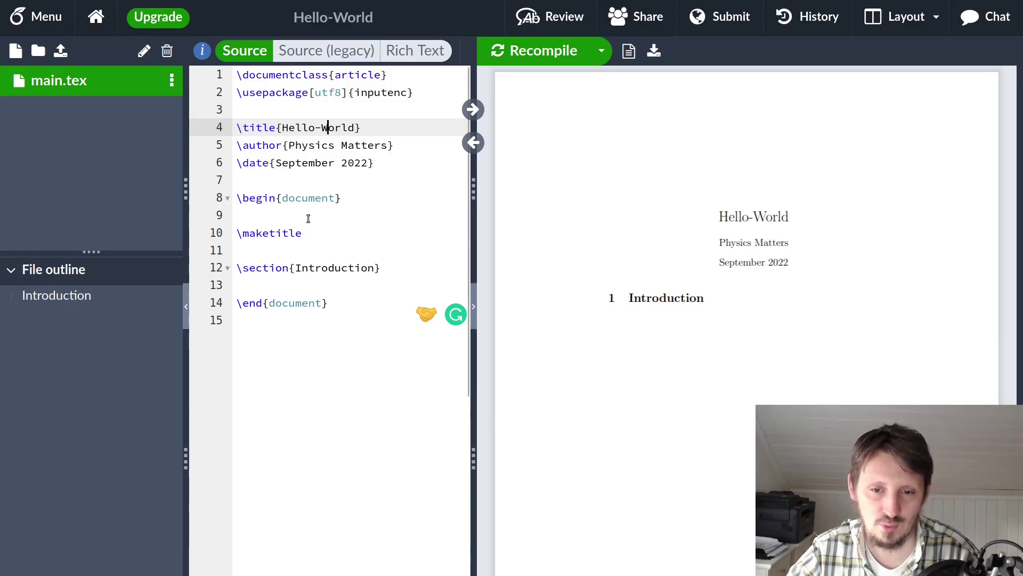
left_click(388, 156)
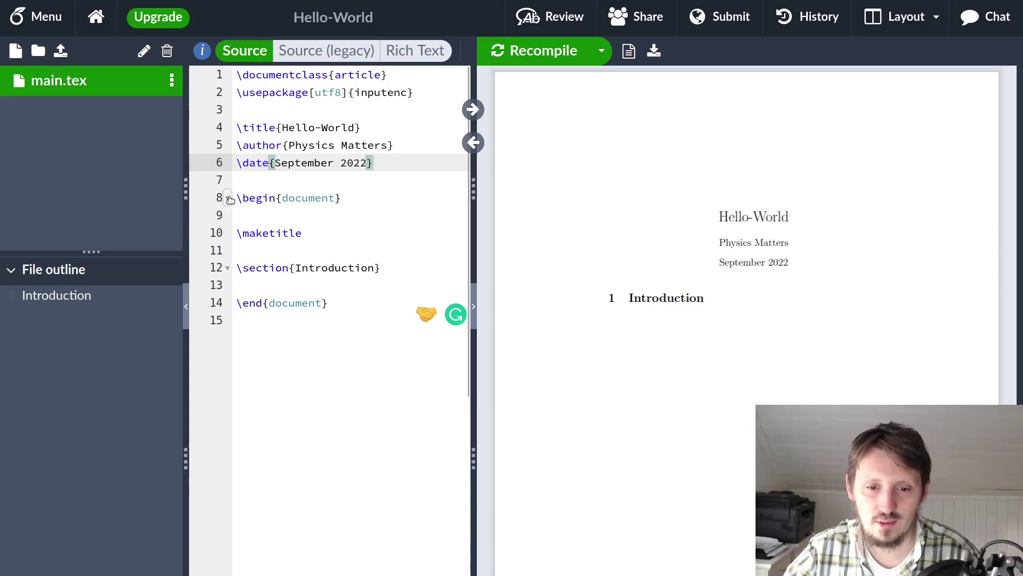
left_click_drag(236, 198, 340, 199)
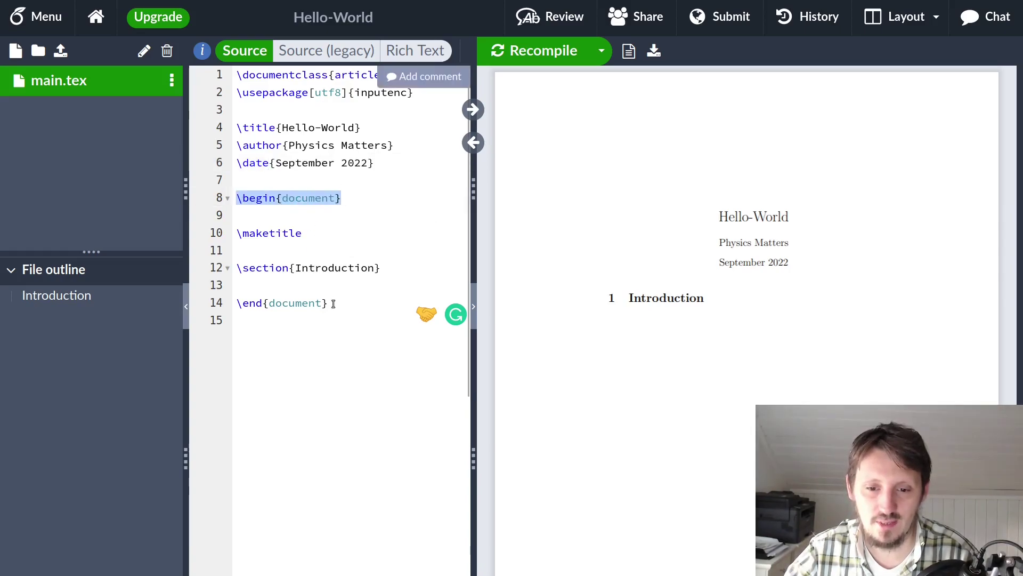
left_click_drag(335, 303, 243, 302)
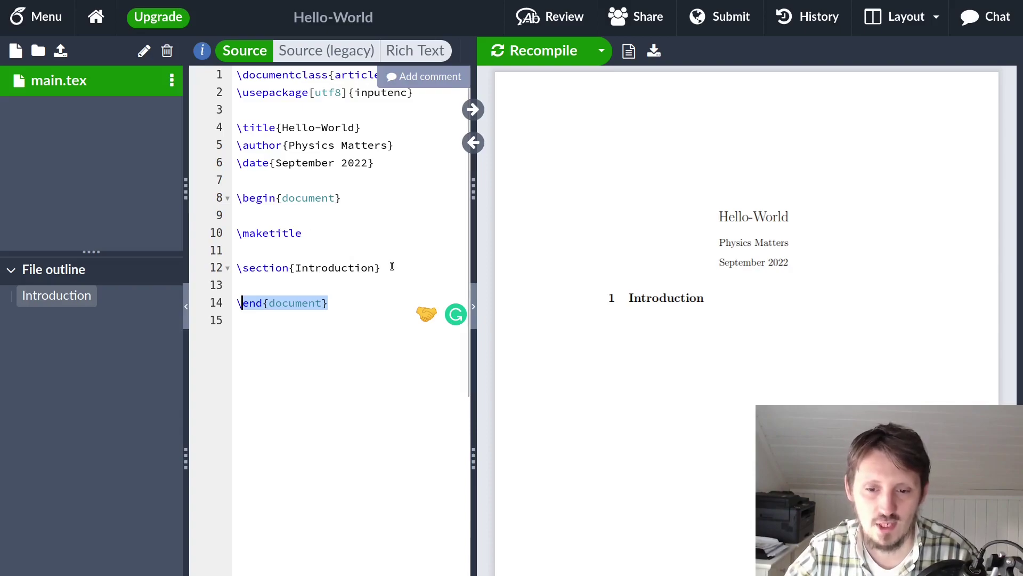
left_click_drag(392, 267, 208, 234)
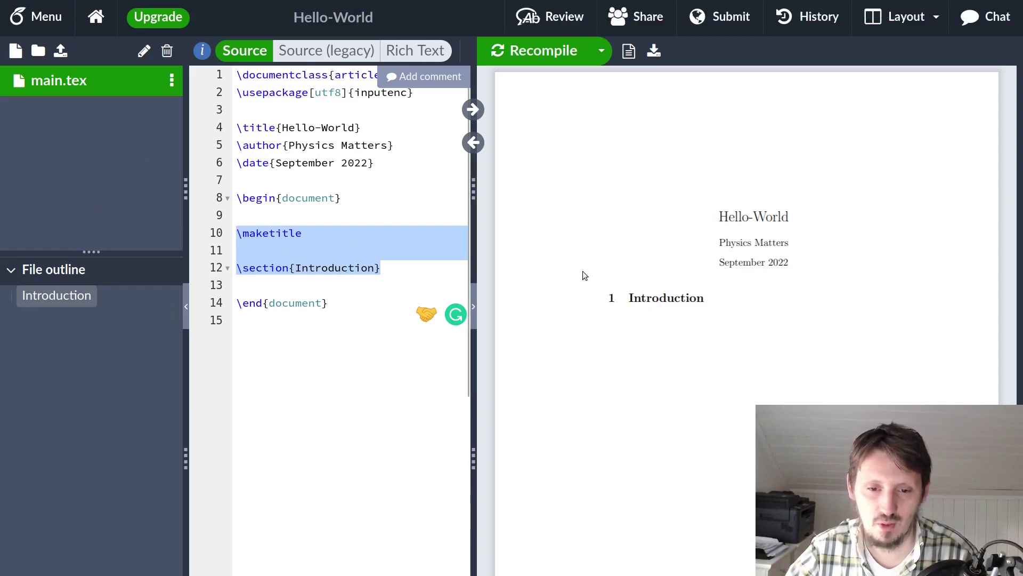
left_click(276, 232)
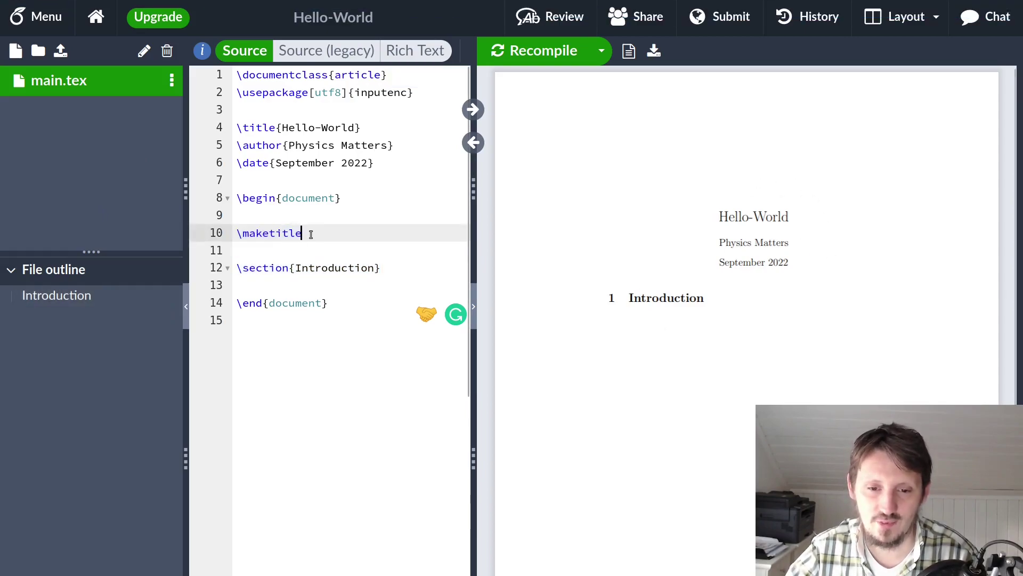
left_click_drag(305, 233, 239, 241)
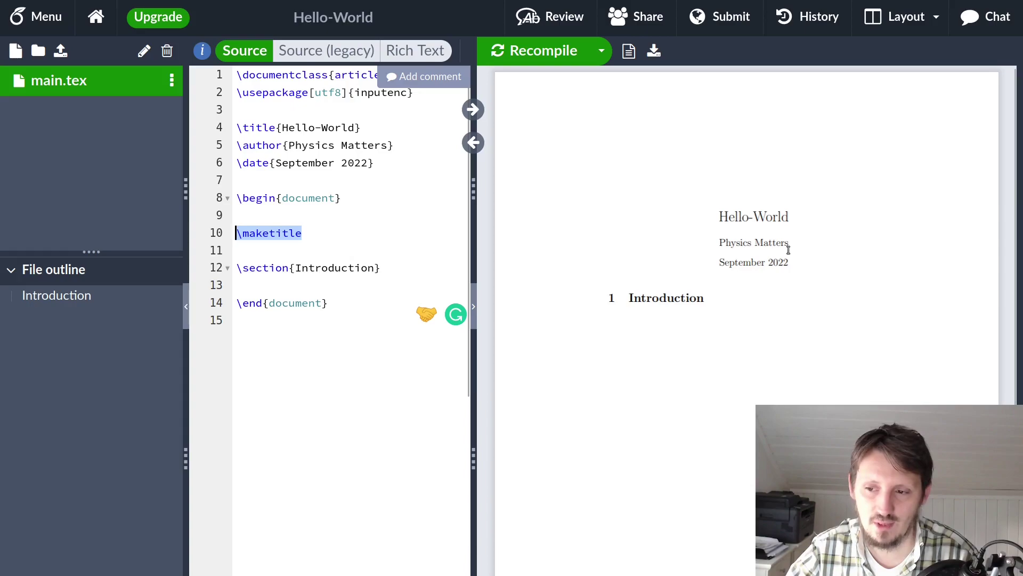
left_click(320, 268)
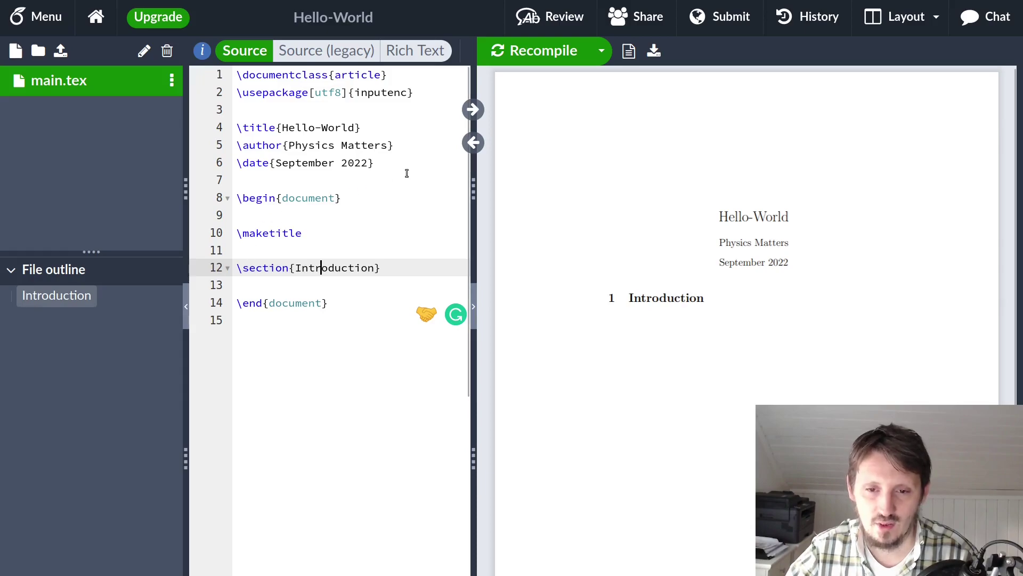
Delete the \title, \author, \date, \maketitle and Introduction \section lines from main.tex
left_click_drag(407, 173, 237, 127)
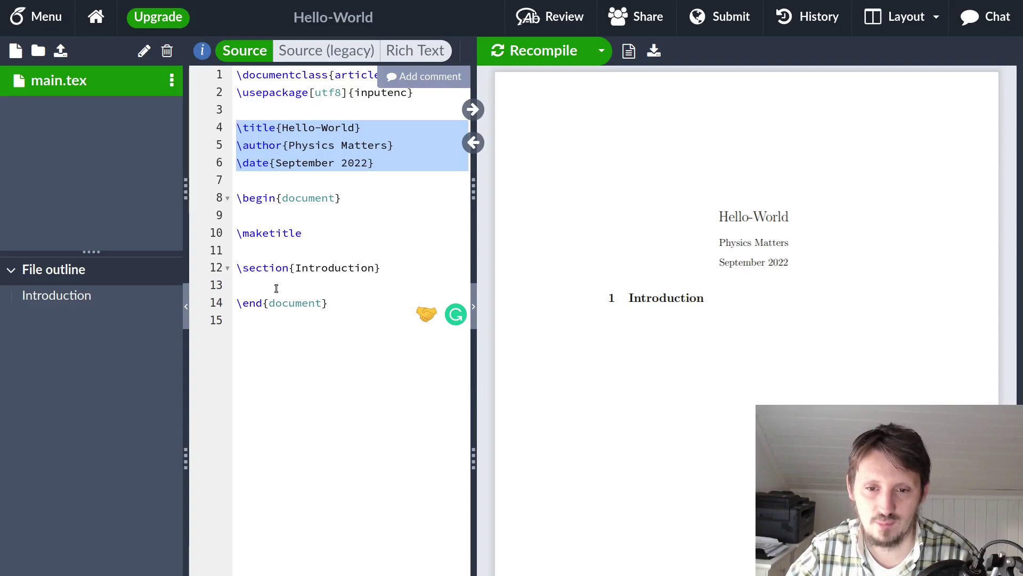
key("BackSpace")
key("Delete")
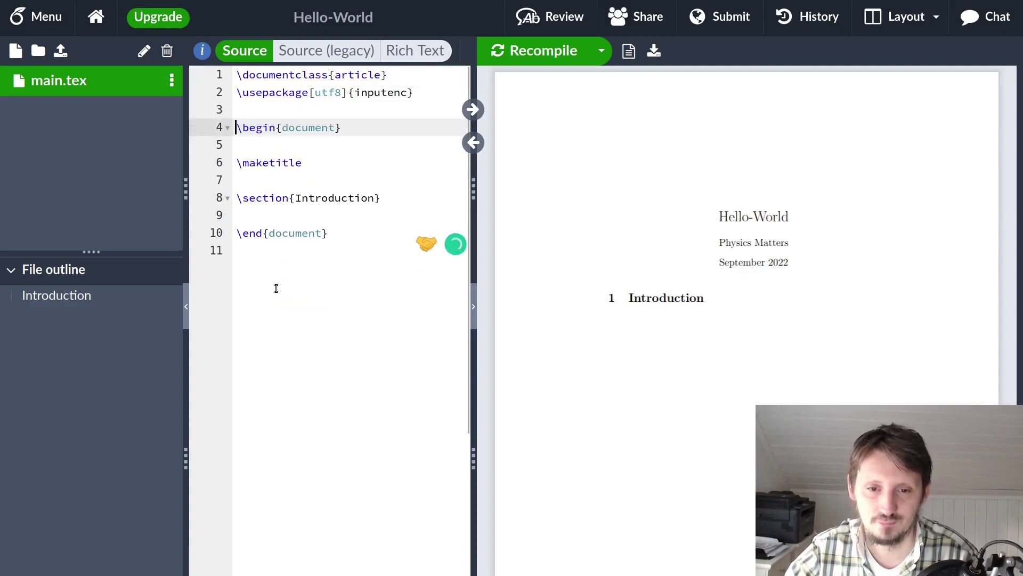
left_click_drag(390, 202, 228, 155)
key("BackSpace")
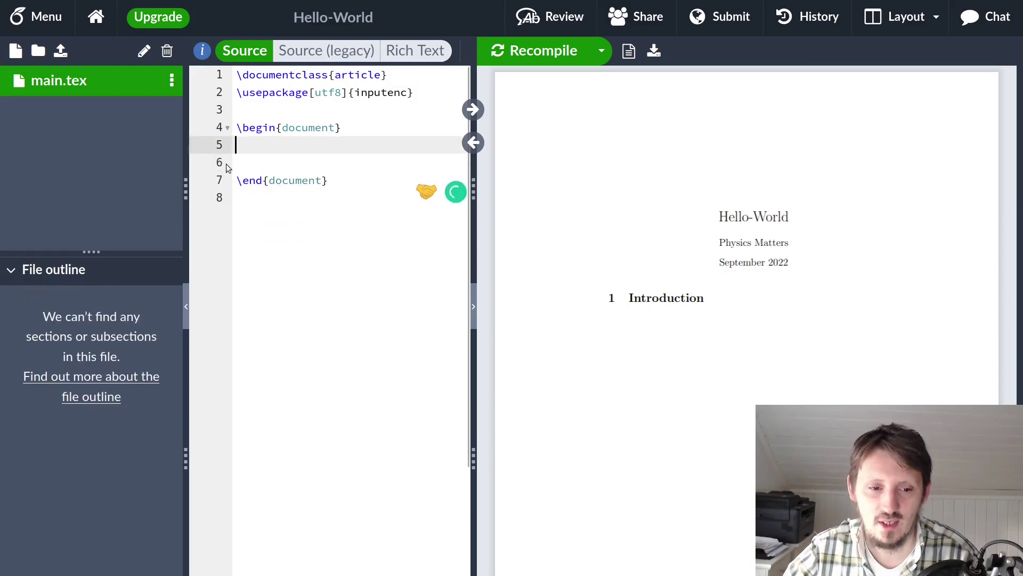
key("BackSpace")
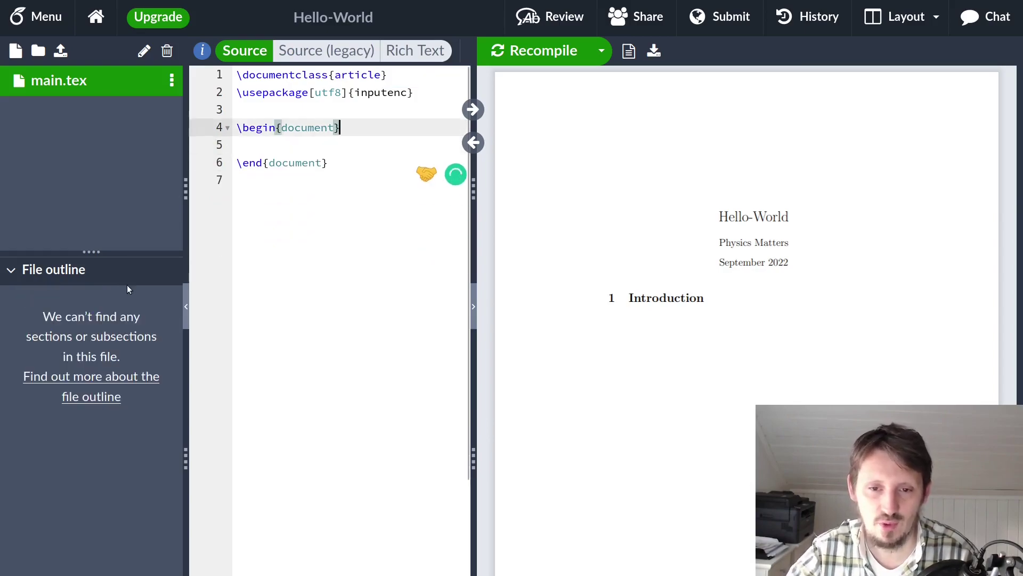
Insert a blank line after the \documentclass{article} line
left_click(64, 273)
left_click(16, 554)
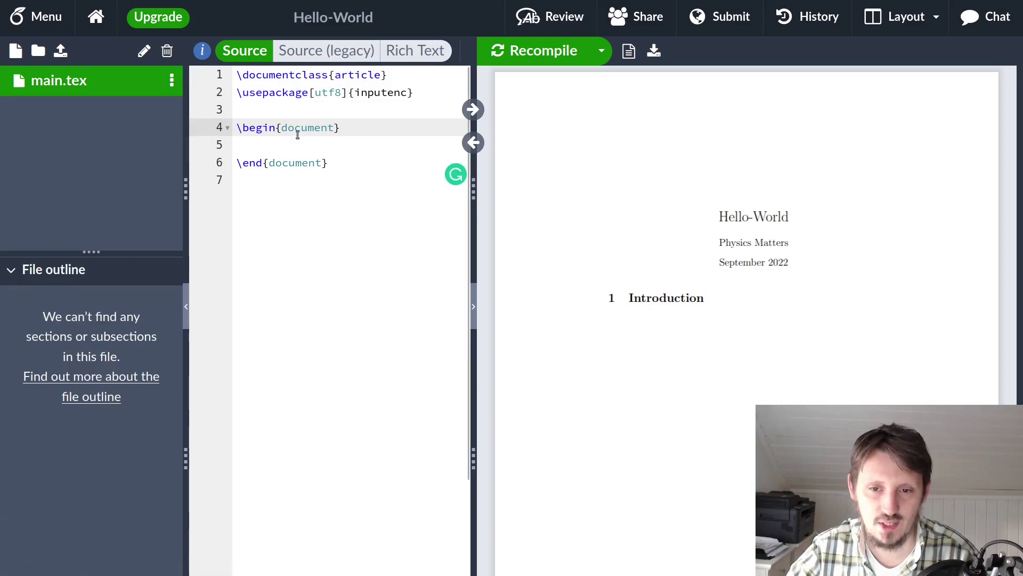
left_click(405, 83)
key("Return")
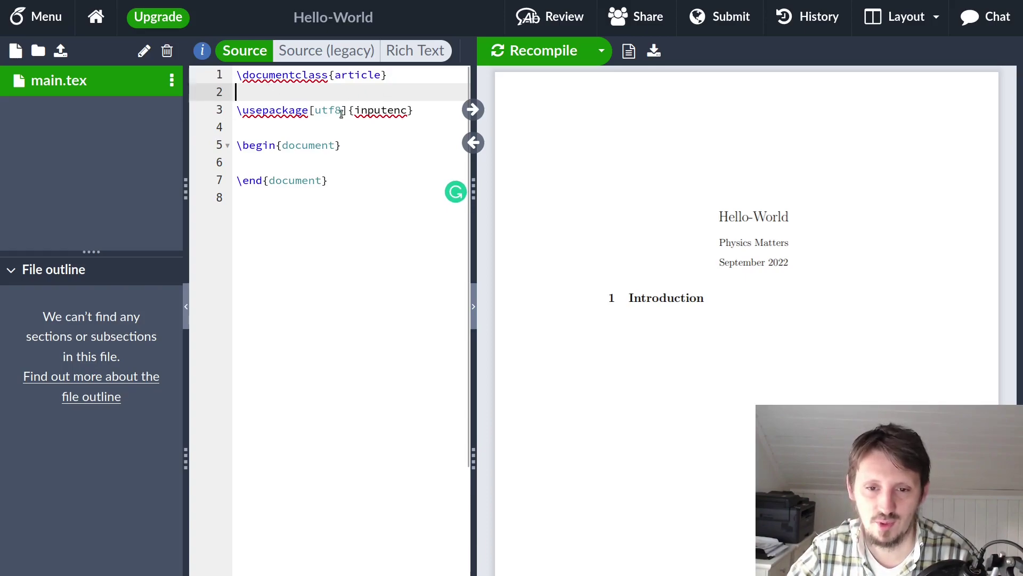
Type 'Hello World!' in the document body and recompile the PDF
left_click(329, 160)
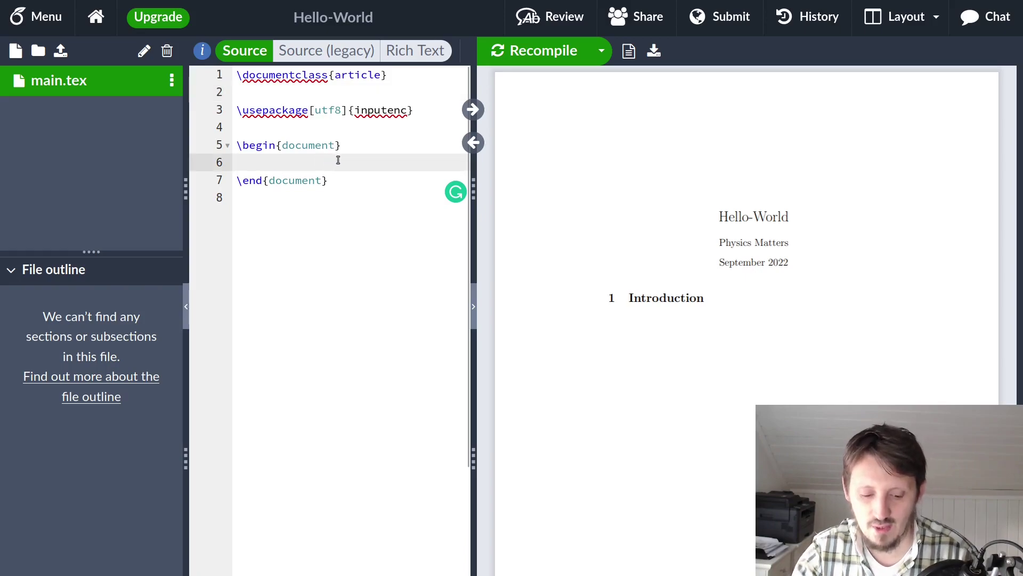
type("H")
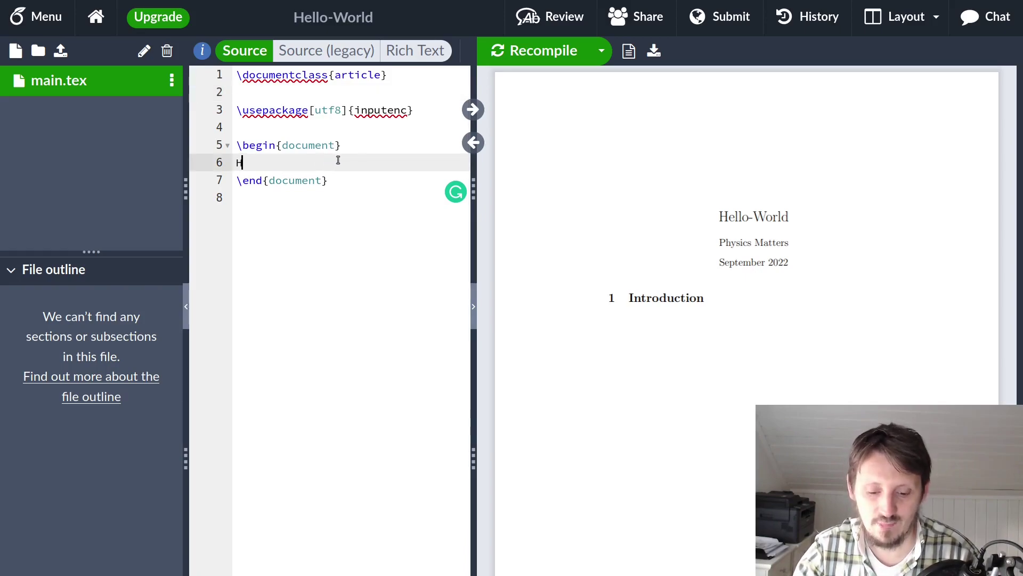
type("ello World!")
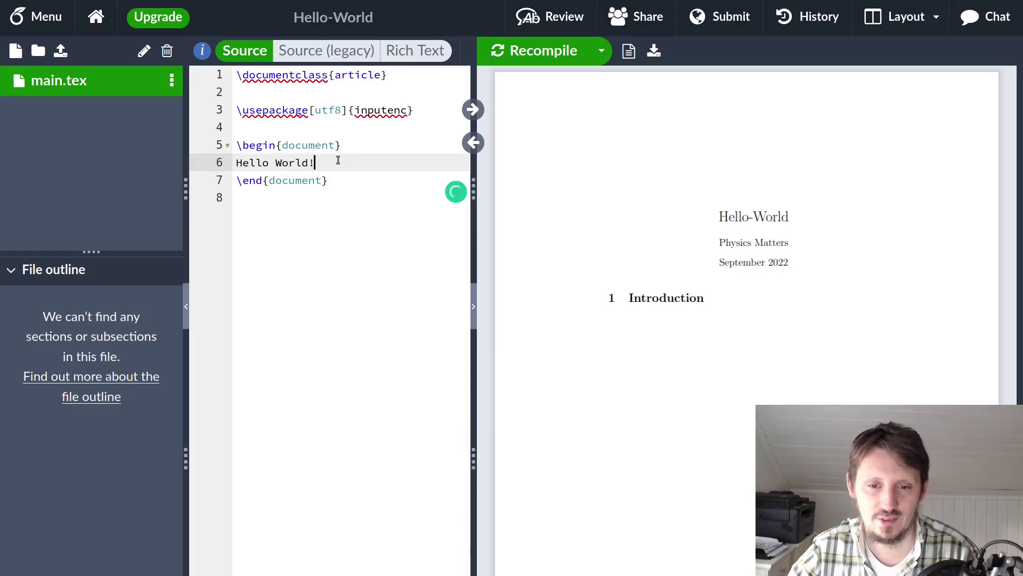
mouse_move(495, 78)
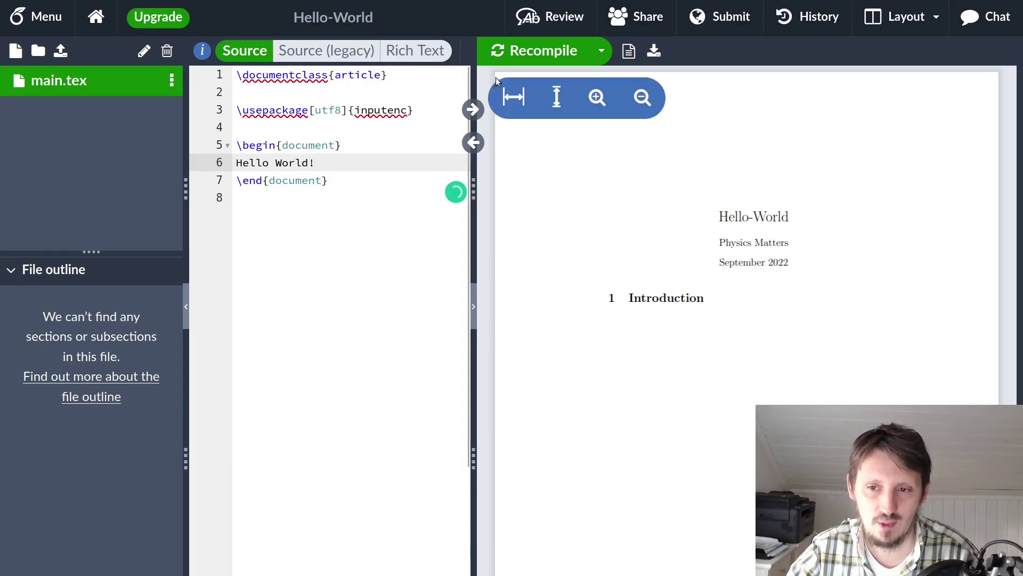
left_click(511, 53)
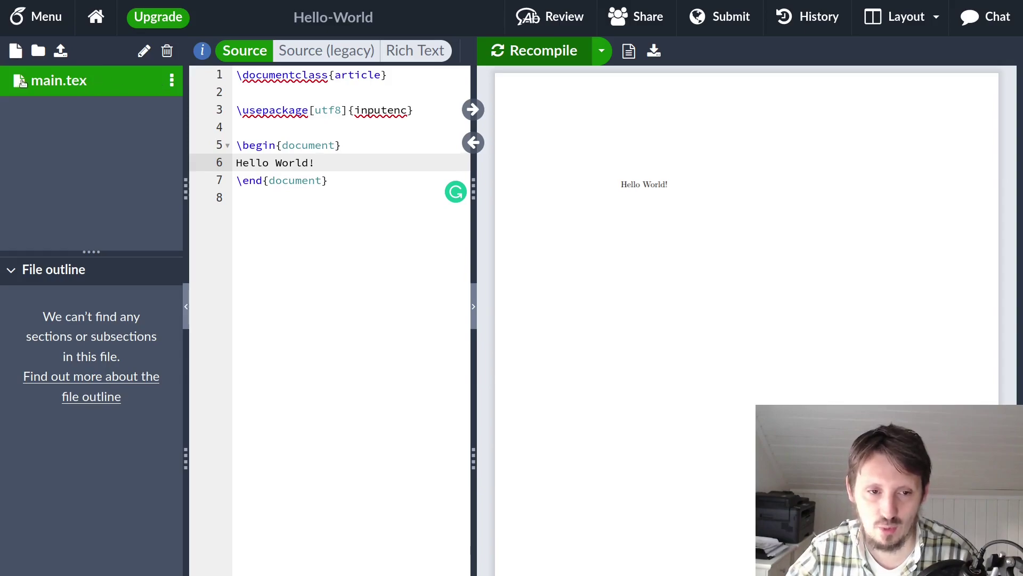
Toggle the main.tex file actions menu a few times and dismiss it
left_click(174, 80)
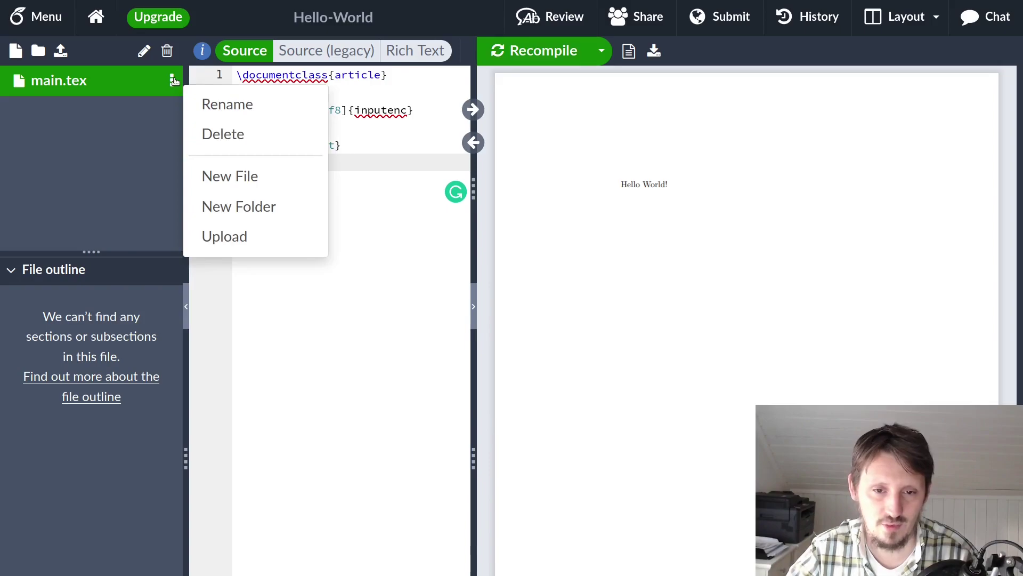
left_click(173, 80)
left_click(174, 80)
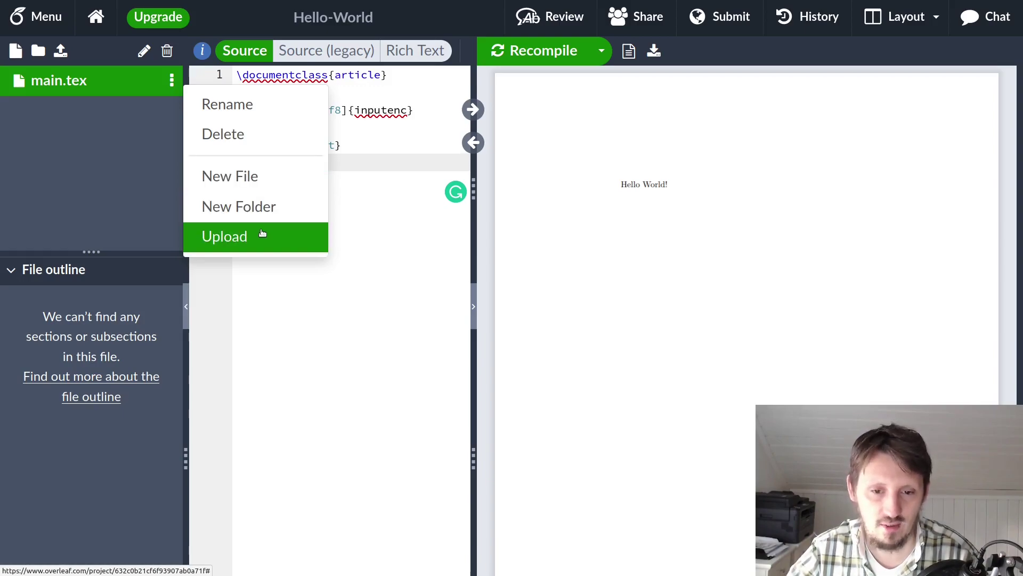
key("Escape")
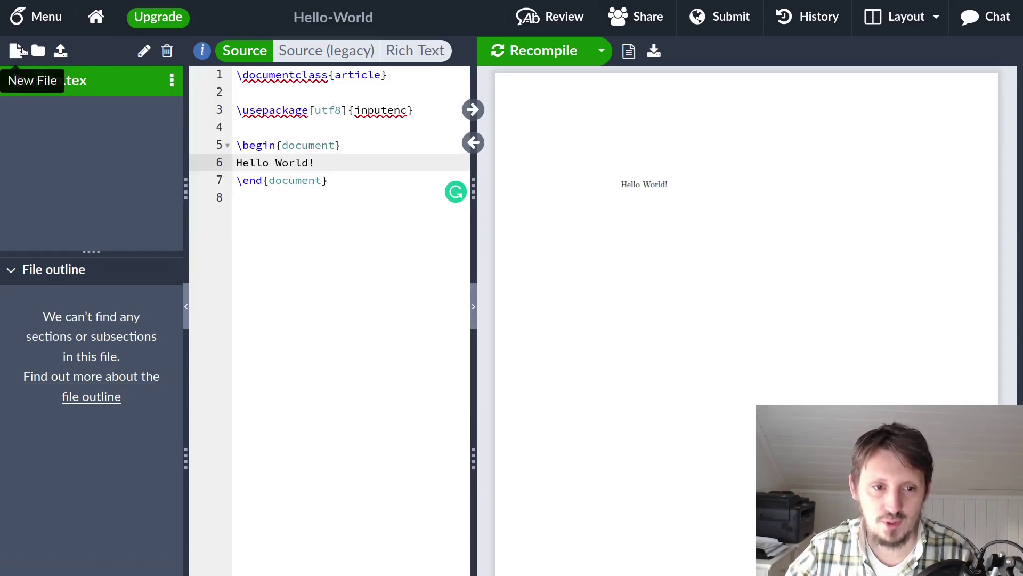
left_click(173, 79)
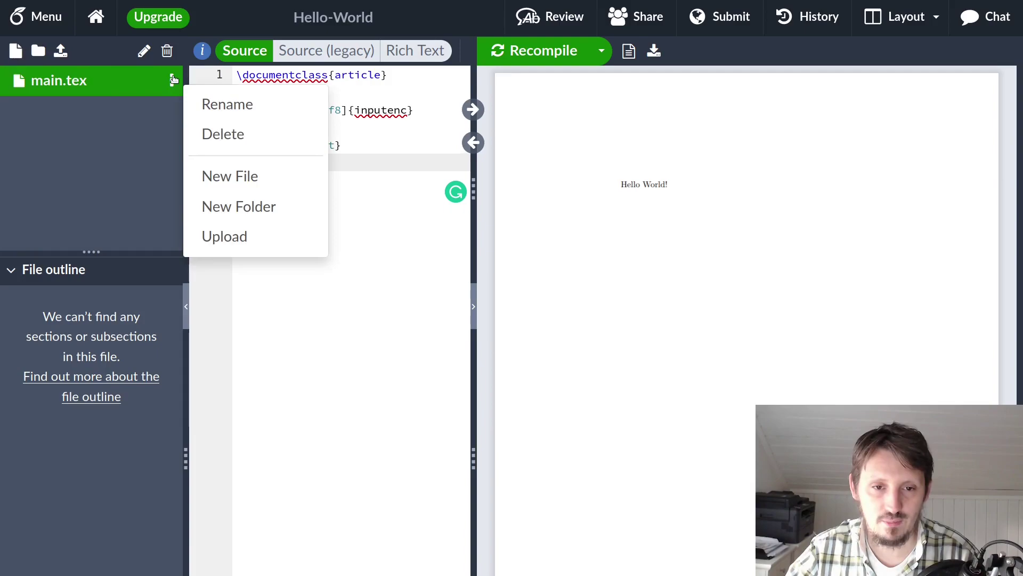
left_click(173, 79)
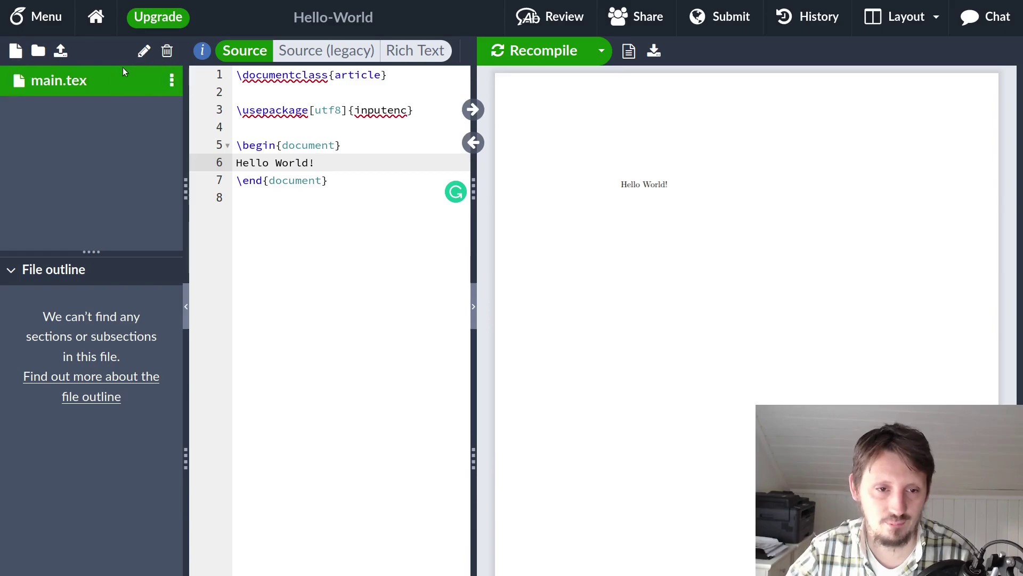
Open the project Menu and scroll down to its Sync and Settings sections
left_click(37, 18)
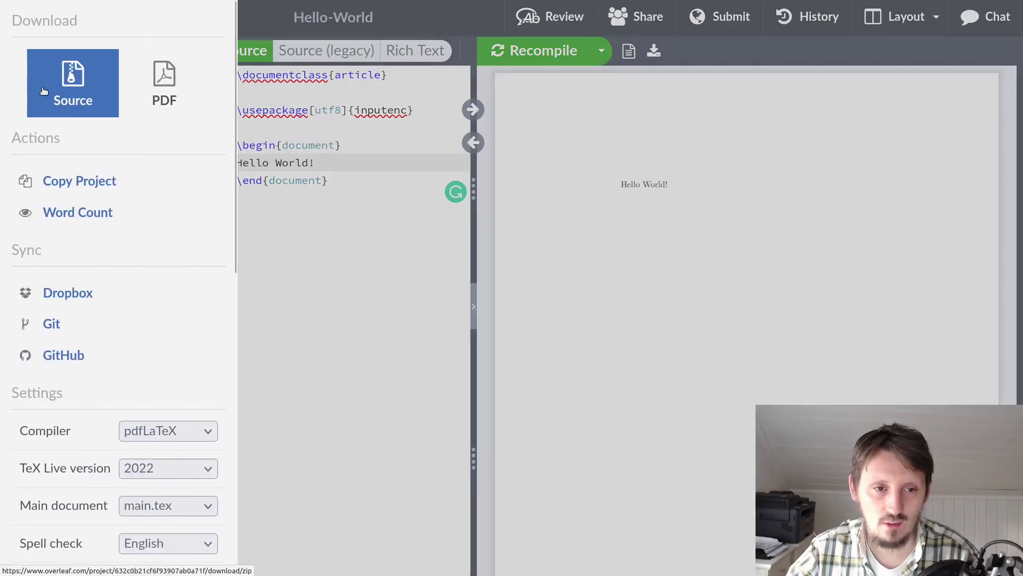
key("Escape")
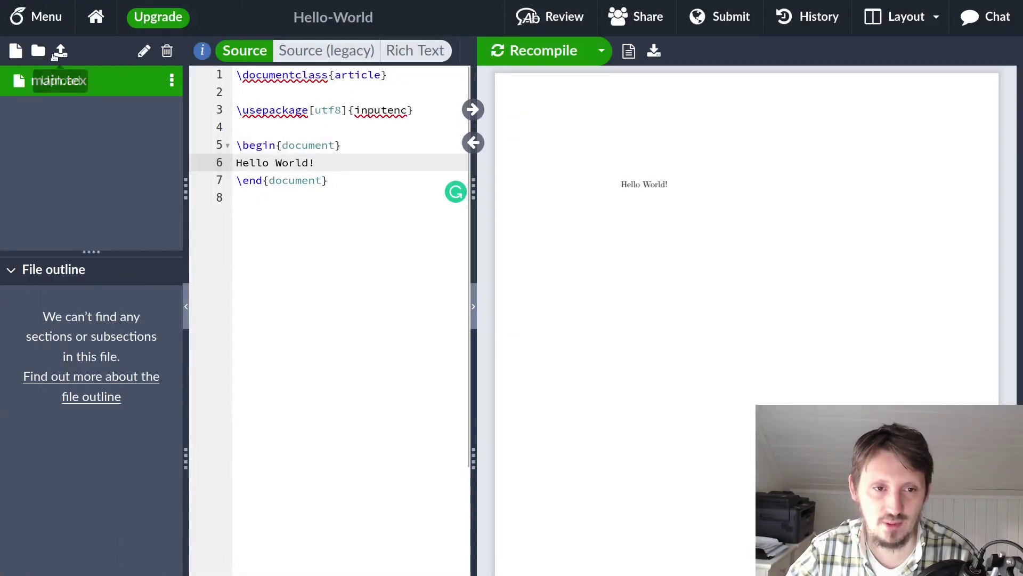
left_click(46, 29)
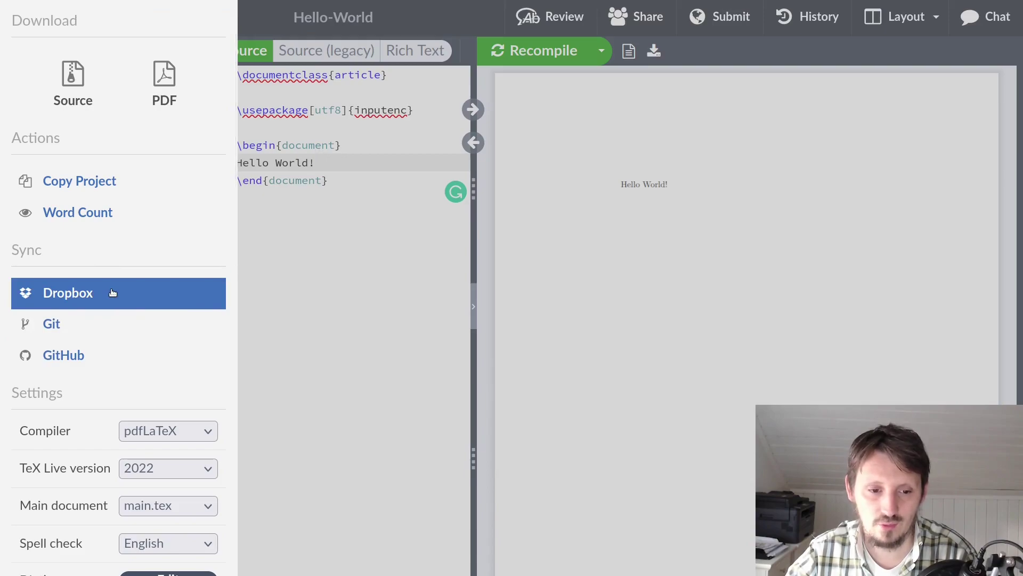
scroll(113, 292, "down", 1)
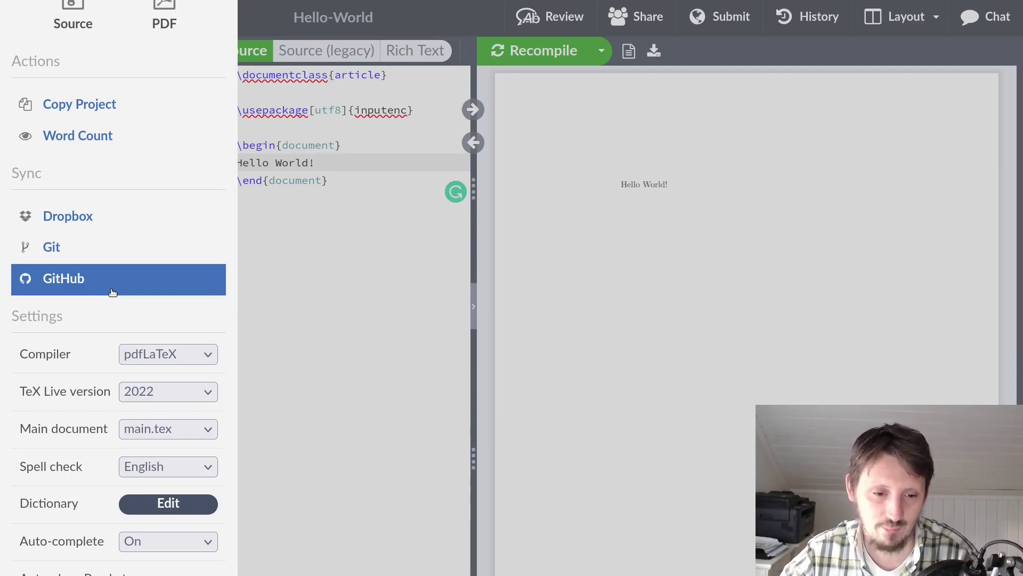
left_click(148, 356)
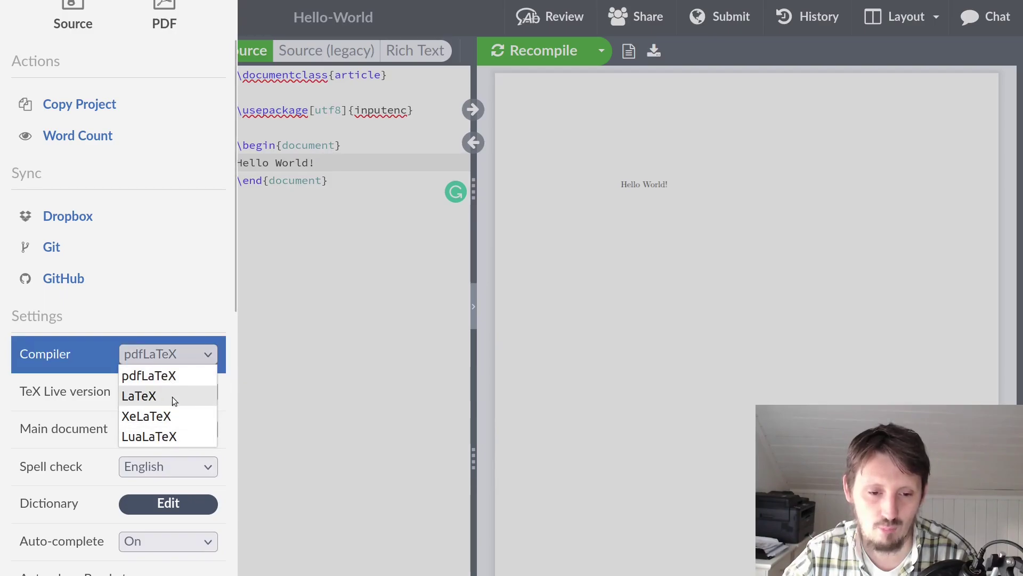
left_click(158, 357)
left_click(154, 392)
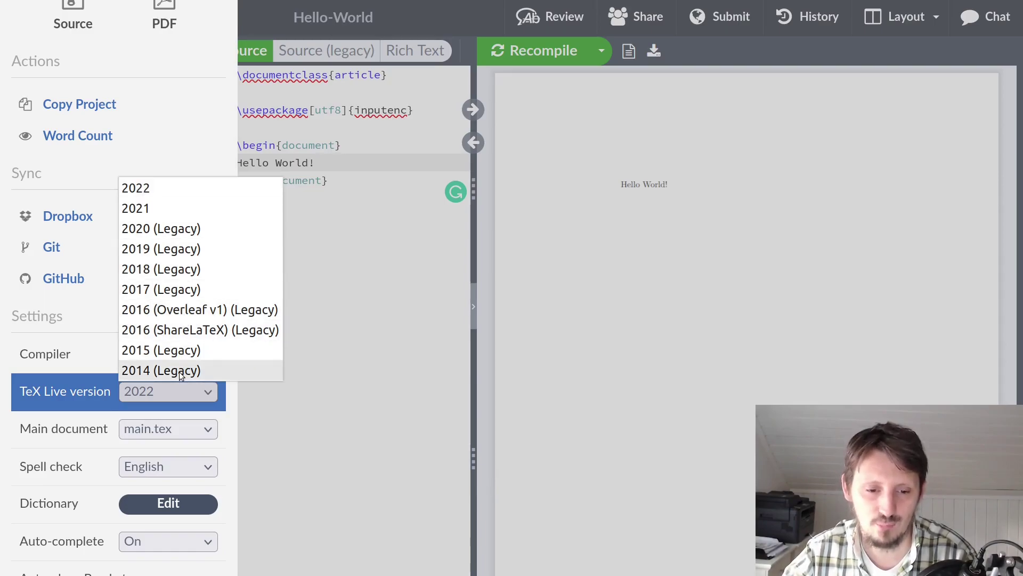
left_click(151, 383)
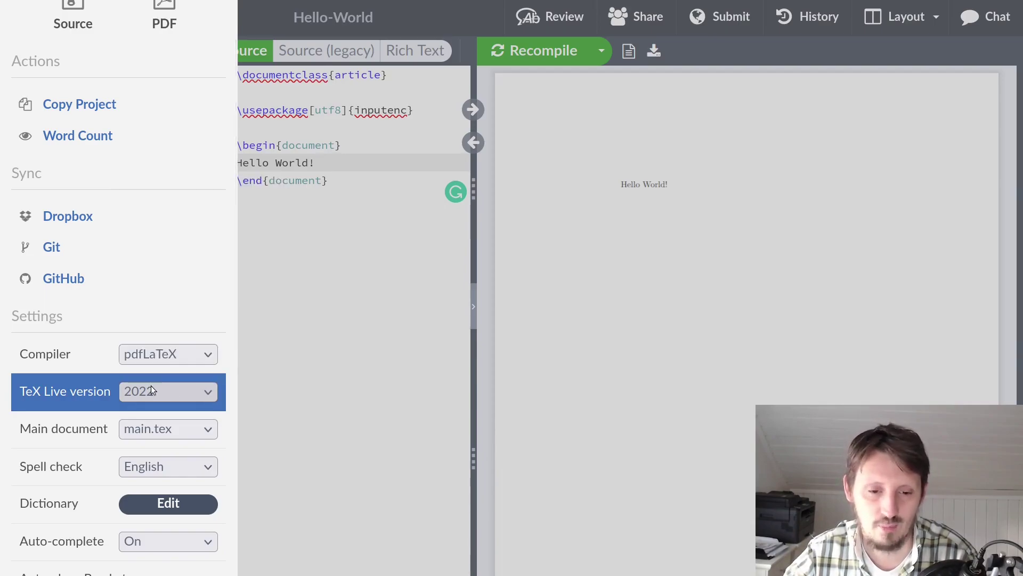
left_click(162, 430)
left_click(149, 427)
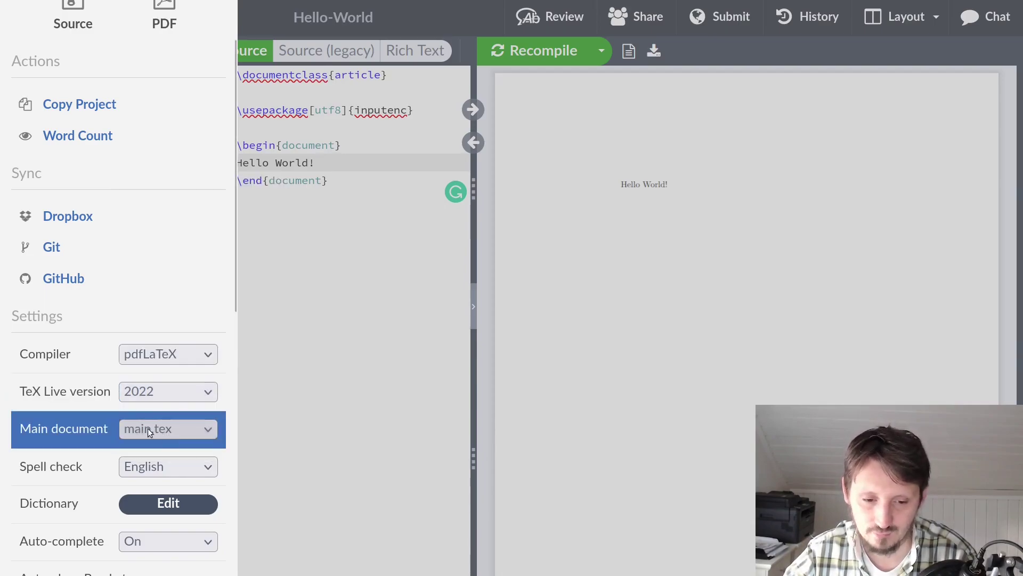
left_click(193, 431)
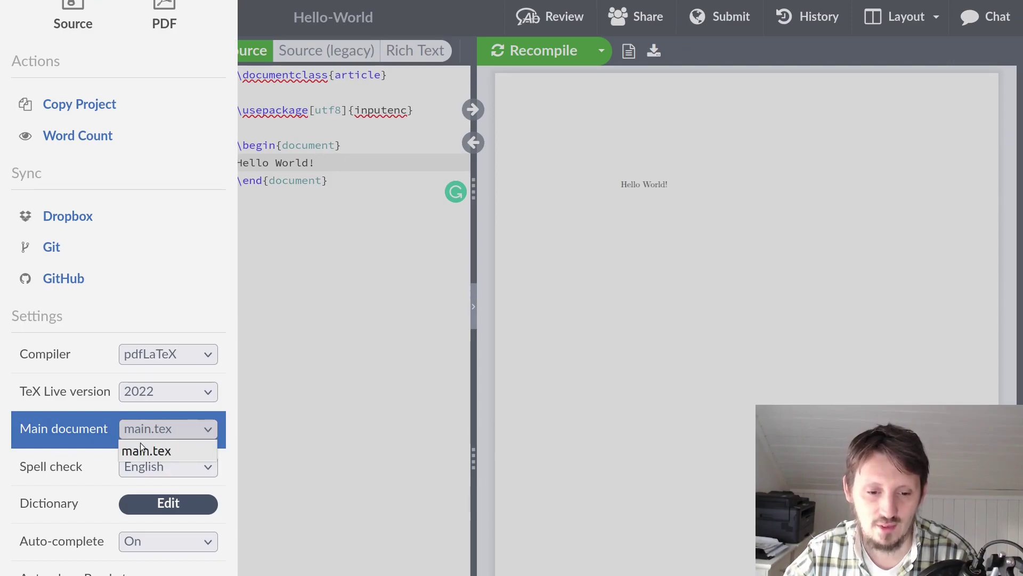
left_click(145, 430)
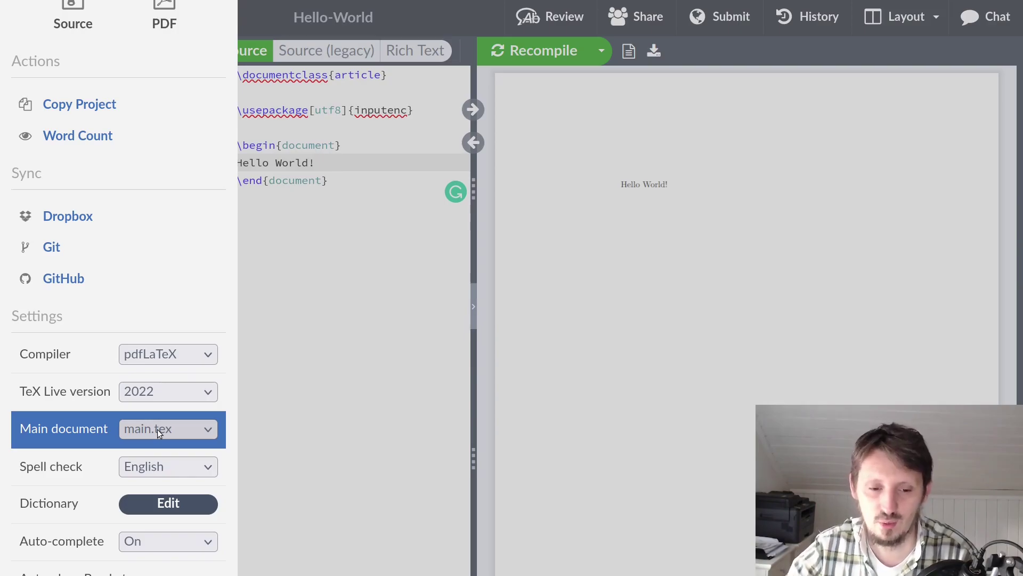
left_click(159, 463)
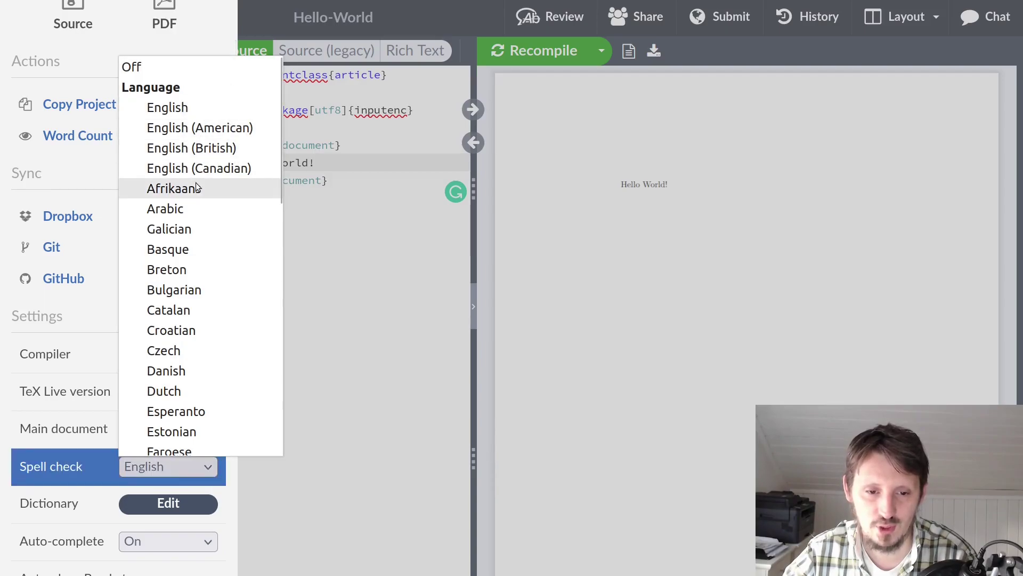
scroll(208, 209, "down", 10)
scroll(204, 229, "up", 8)
scroll(207, 223, "up", 3)
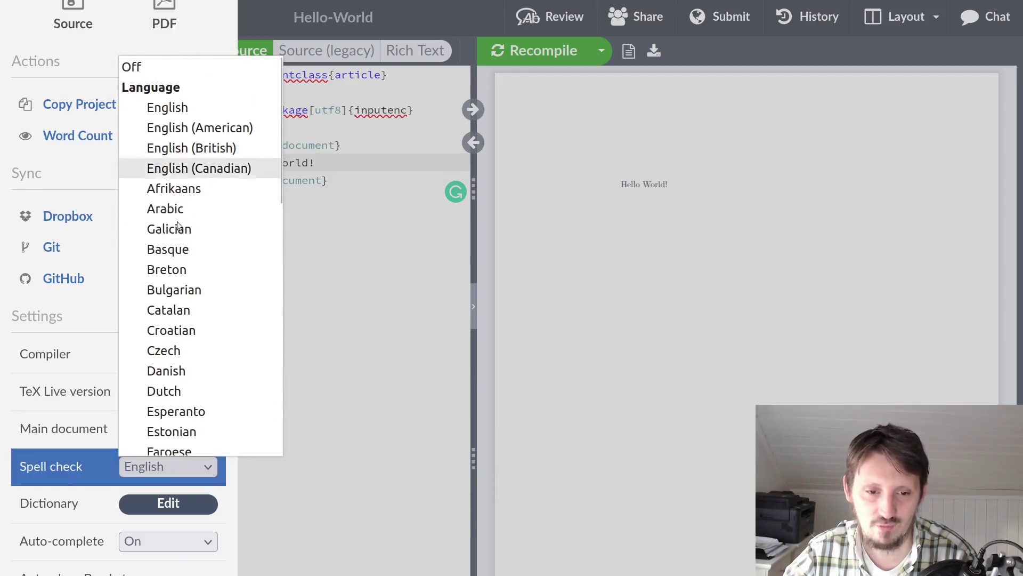
left_click(163, 463)
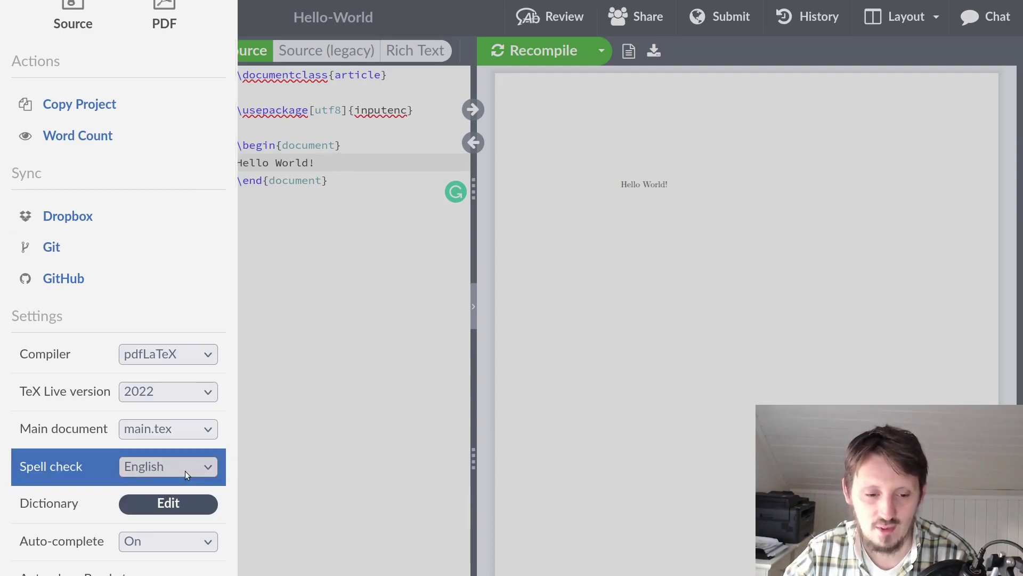
scroll(184, 471, "down", 3)
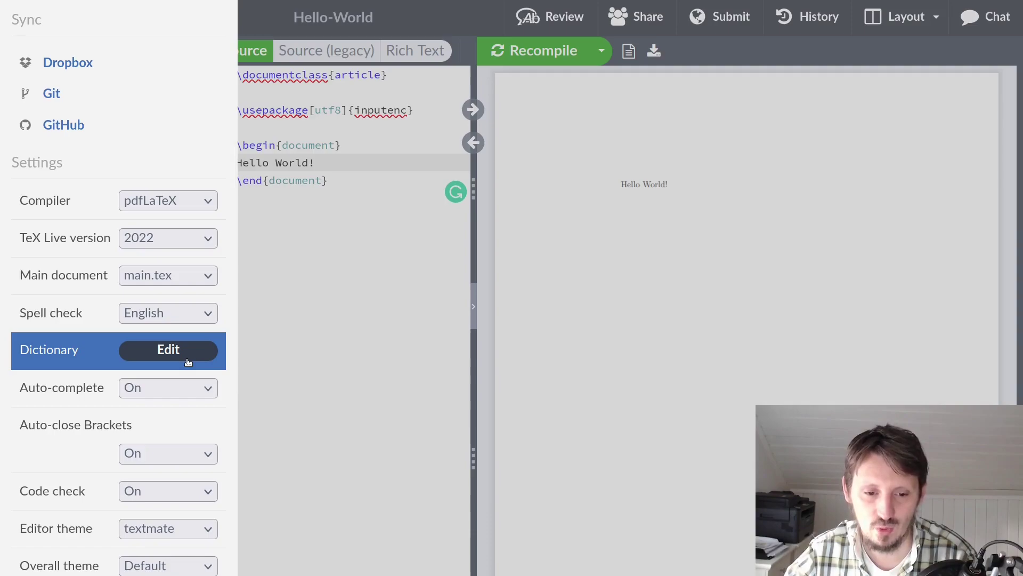
left_click(151, 387)
left_click(151, 388)
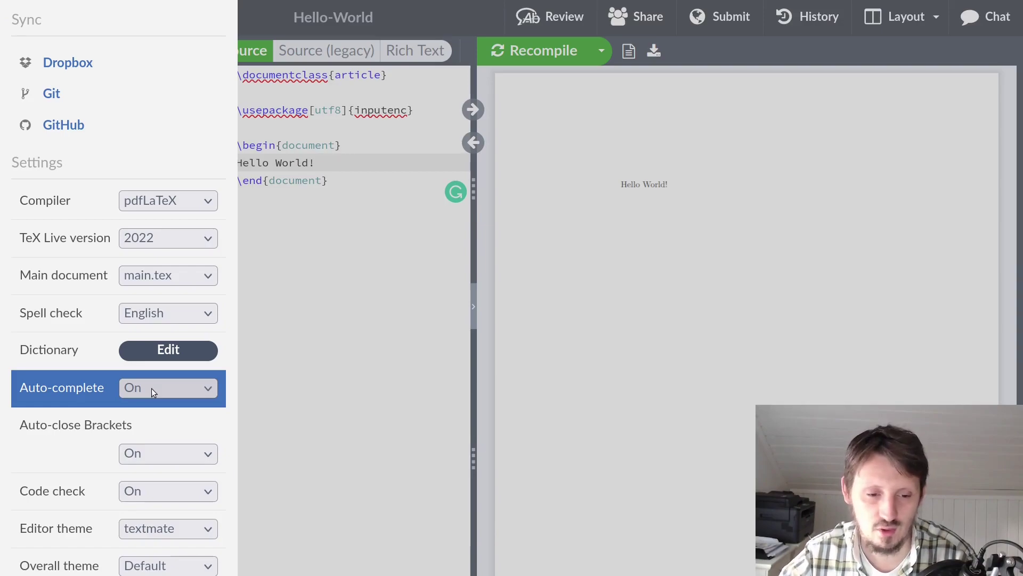
scroll(151, 388, "down", 3)
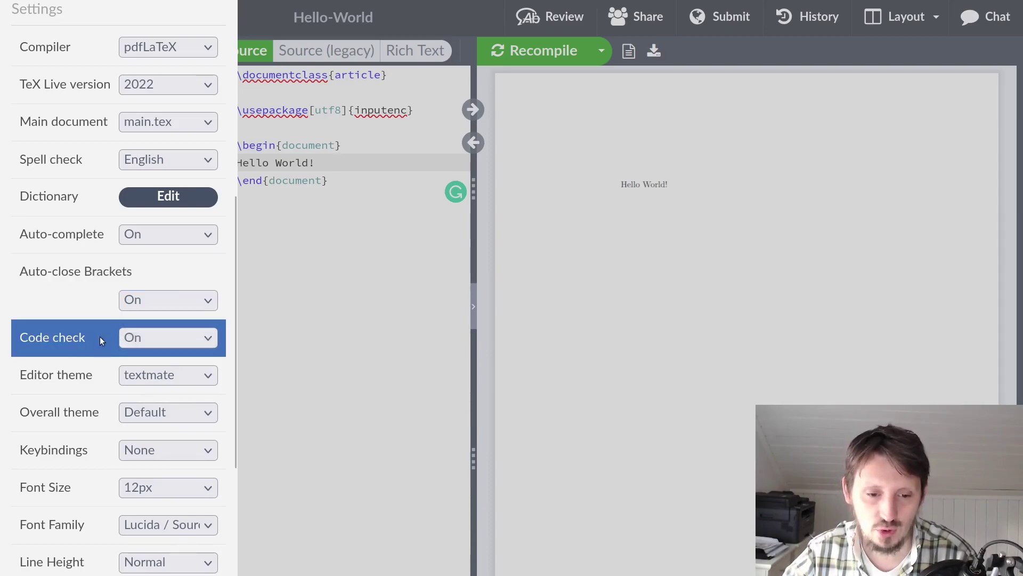
scroll(129, 333, "down", 1)
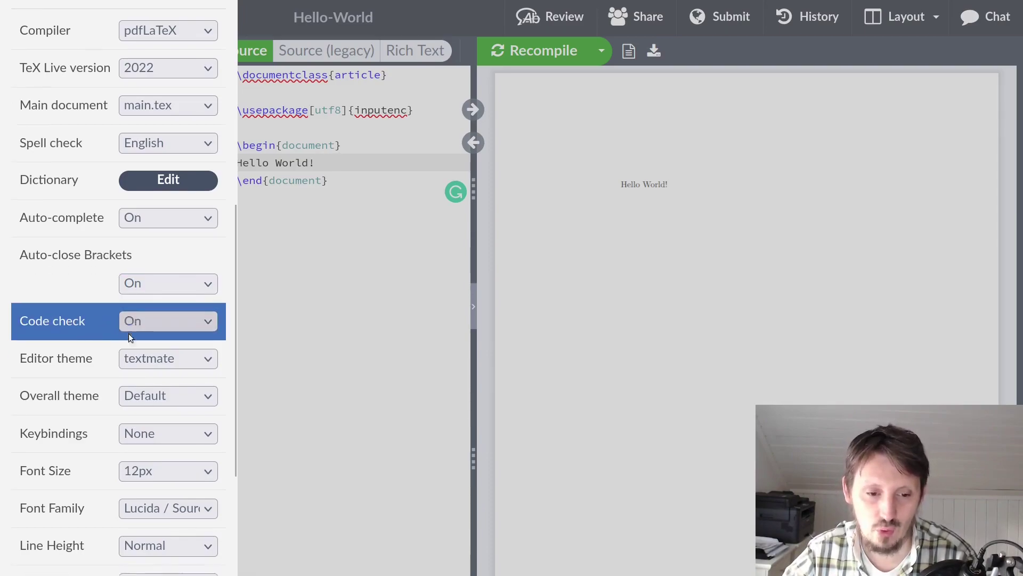
scroll(129, 334, "down", 3)
left_click(164, 290)
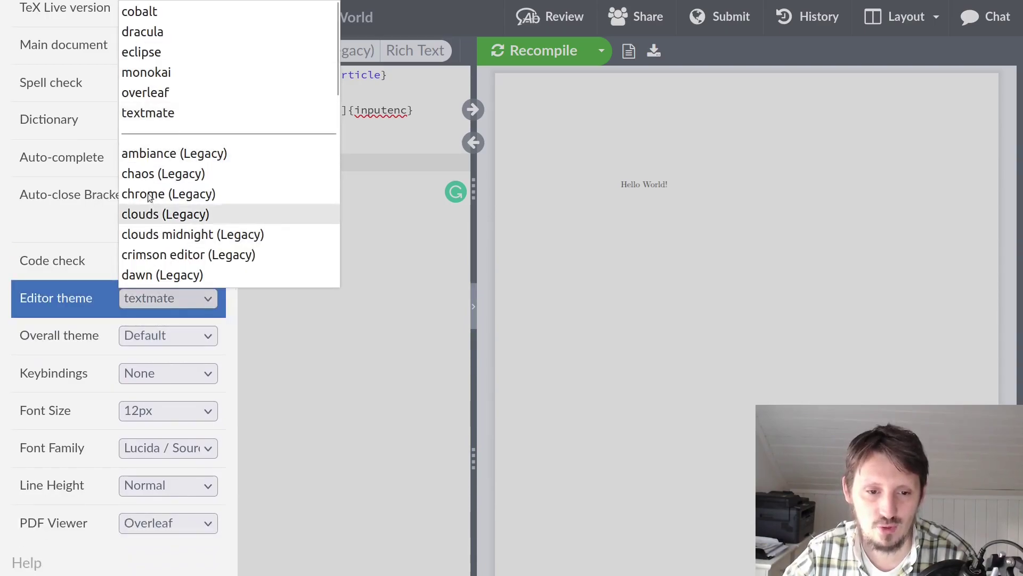
left_click(165, 294)
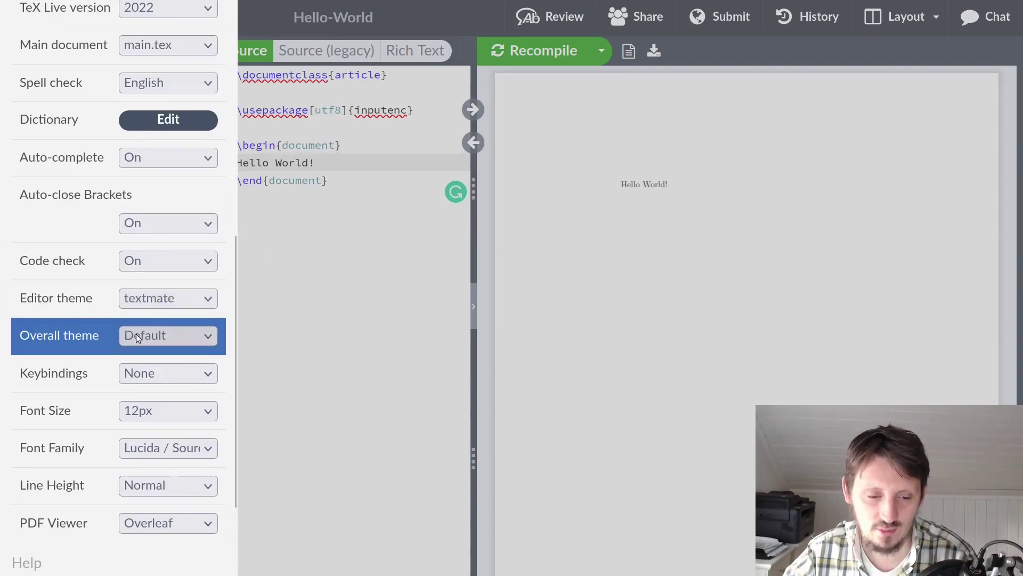
left_click(156, 375)
left_click(156, 375)
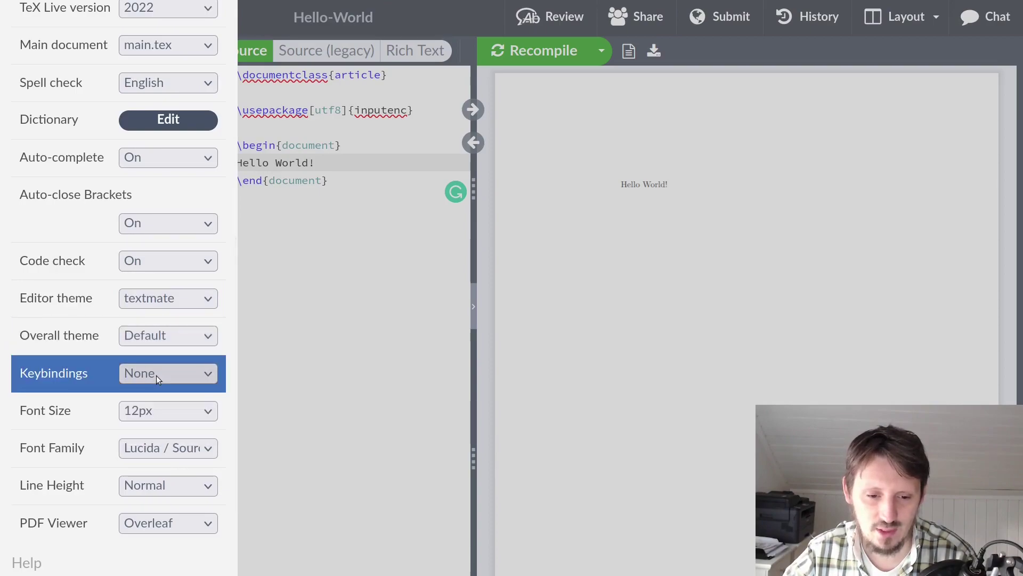
left_click(155, 375)
left_click(150, 397)
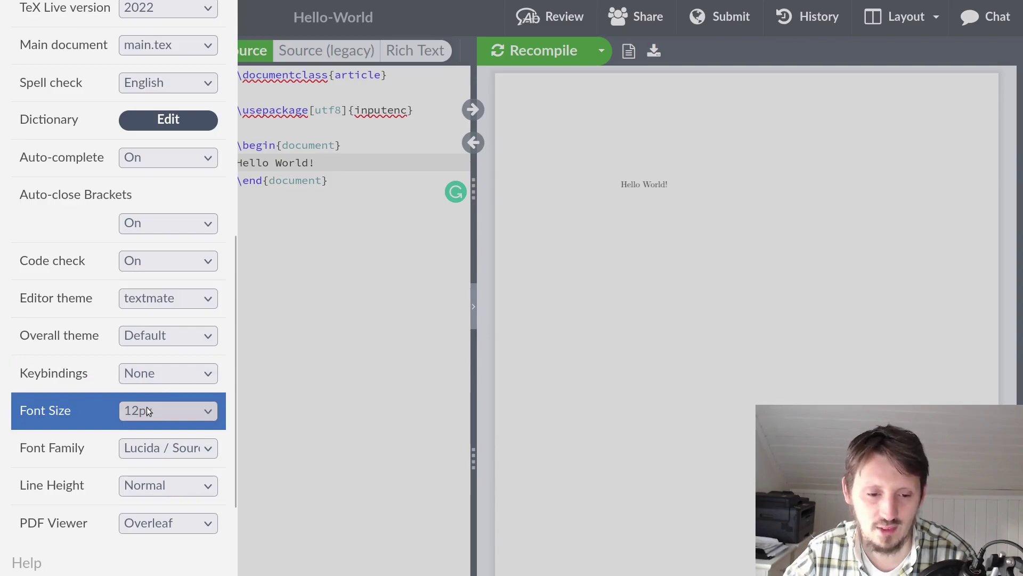
left_click(146, 407)
left_click(146, 407)
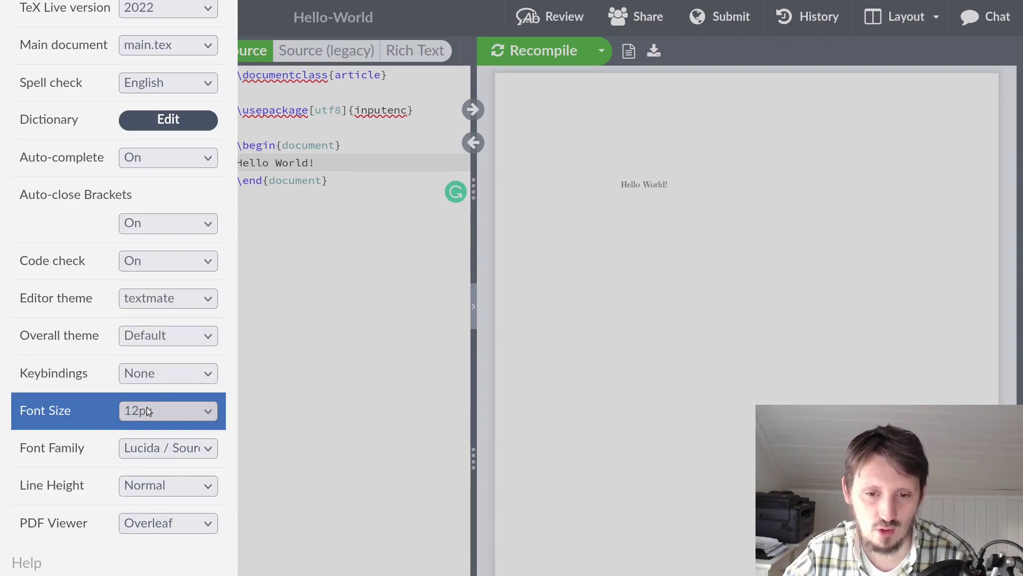
left_click(170, 406)
left_click(170, 408)
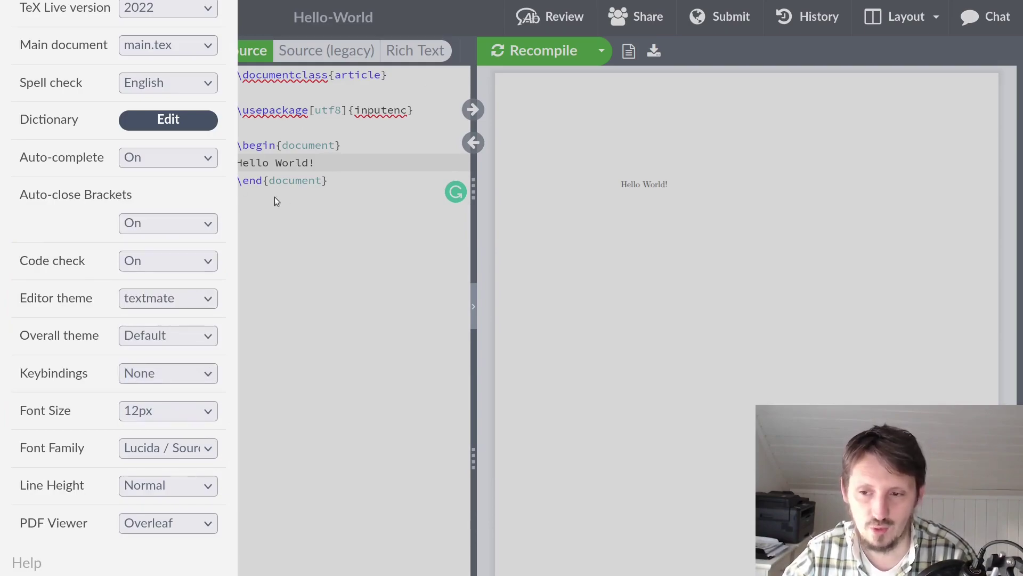
left_click(203, 446)
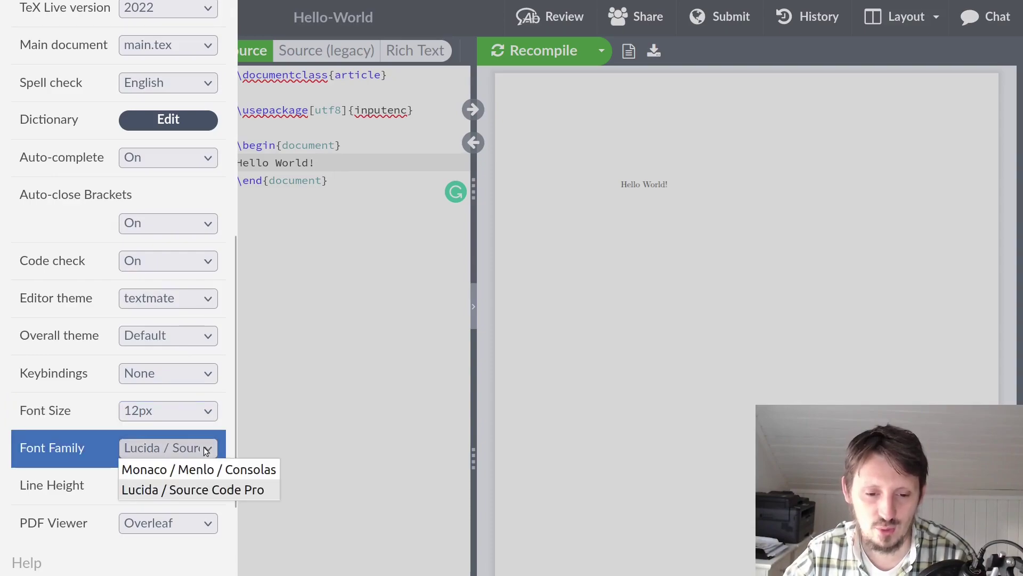
left_click(148, 444)
left_click(165, 484)
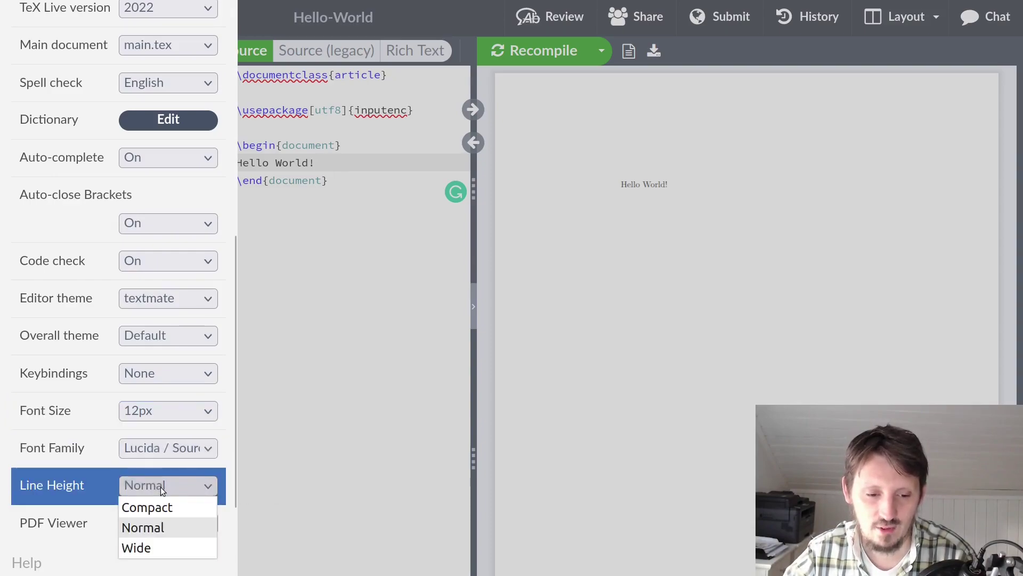
left_click(161, 487)
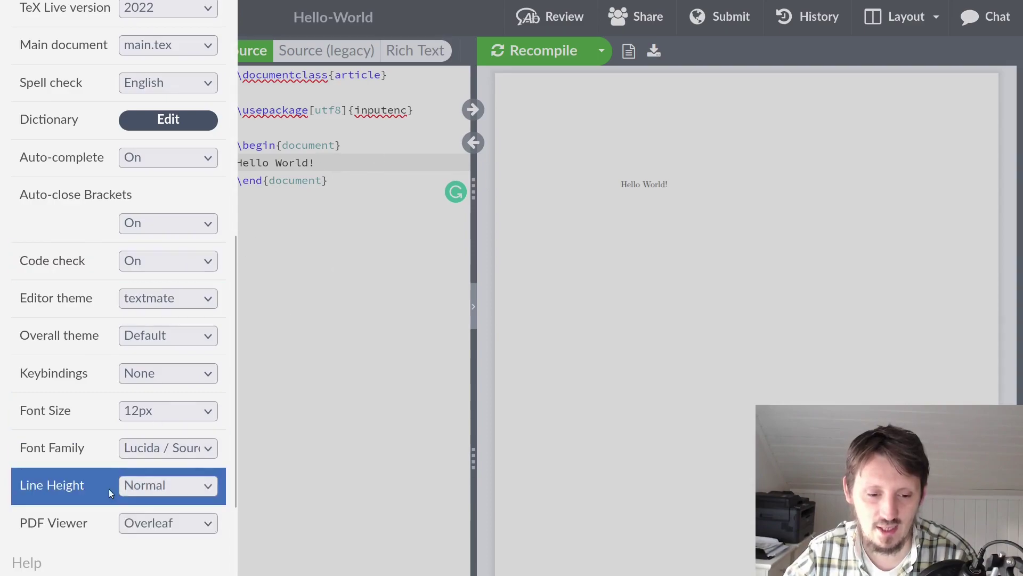
left_click(161, 515)
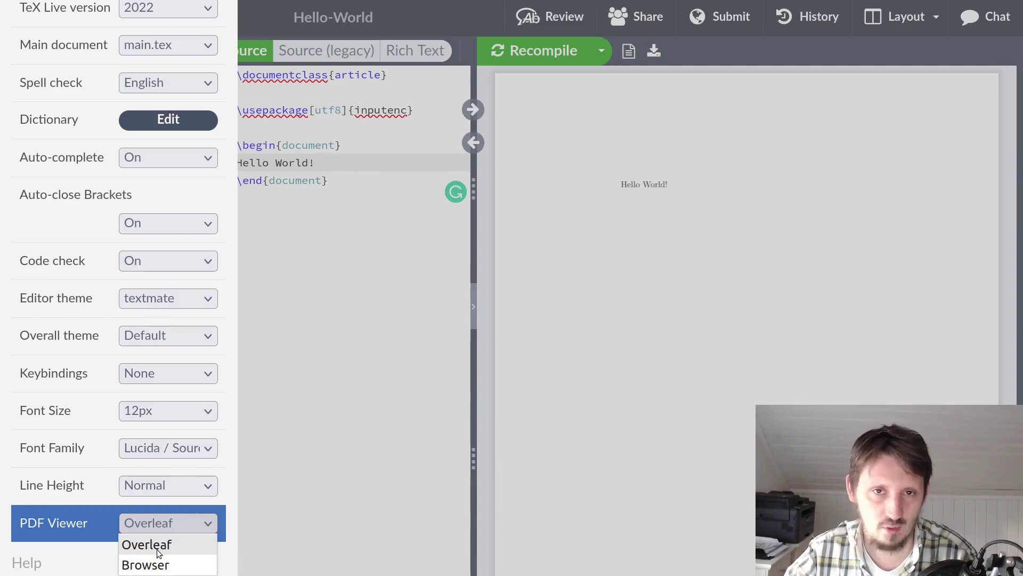
left_click(343, 213)
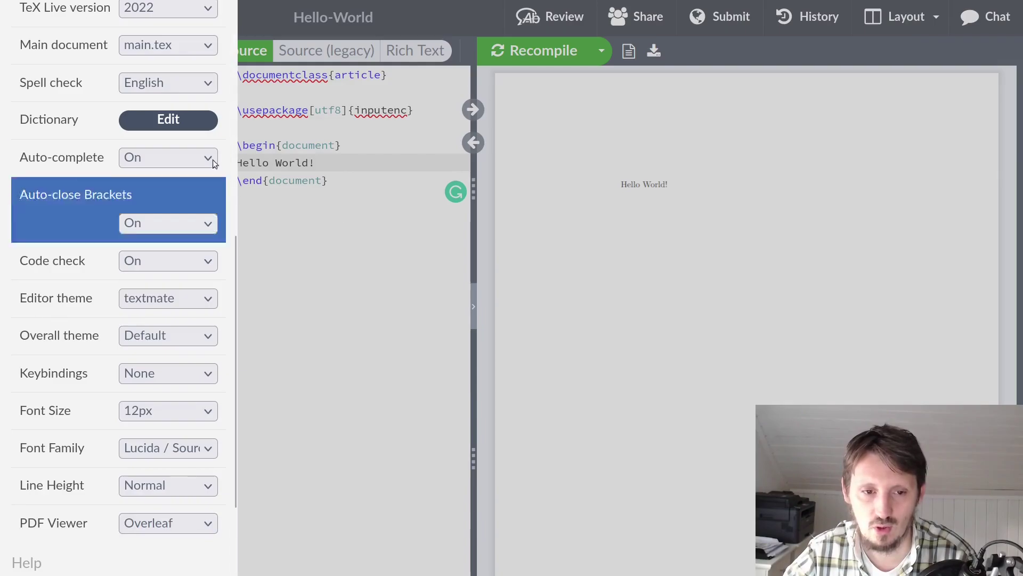
scroll(207, 155, "up", 9)
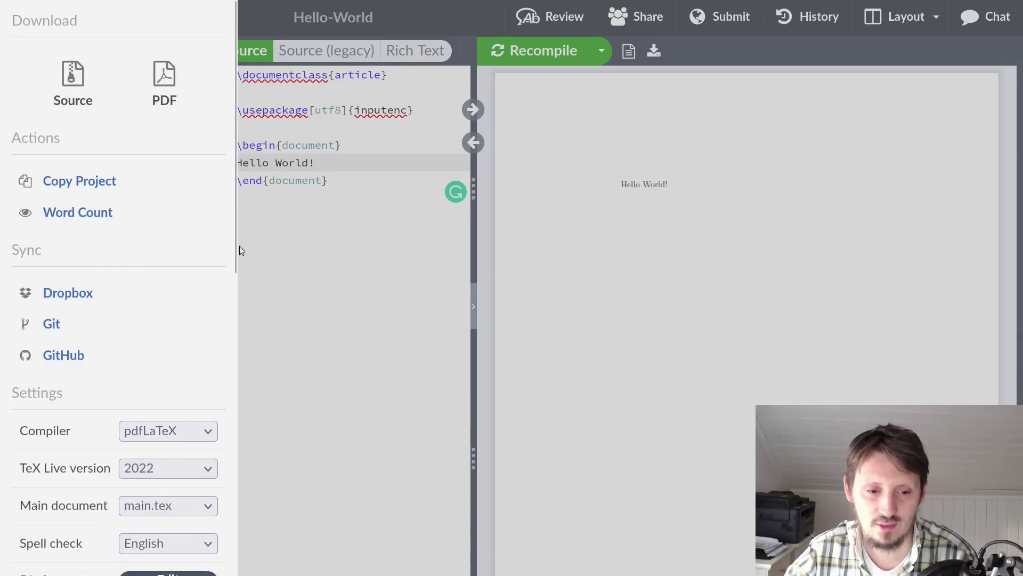
scroll(163, 253, "down", 7)
scroll(158, 258, "down", 5)
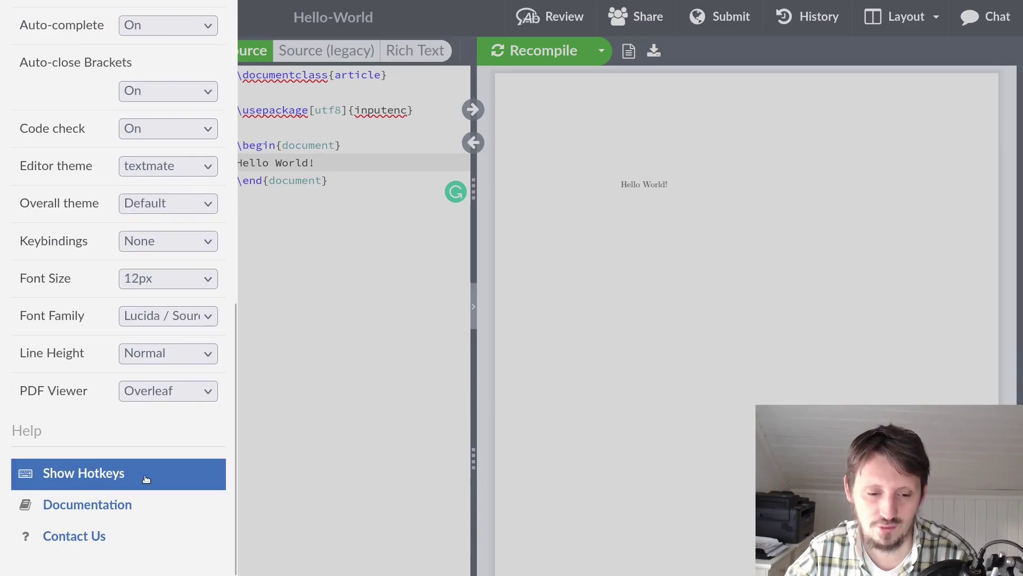
Close the project menu and recompile main.tex so the PDF shows 'Hello World!'
left_click(372, 145)
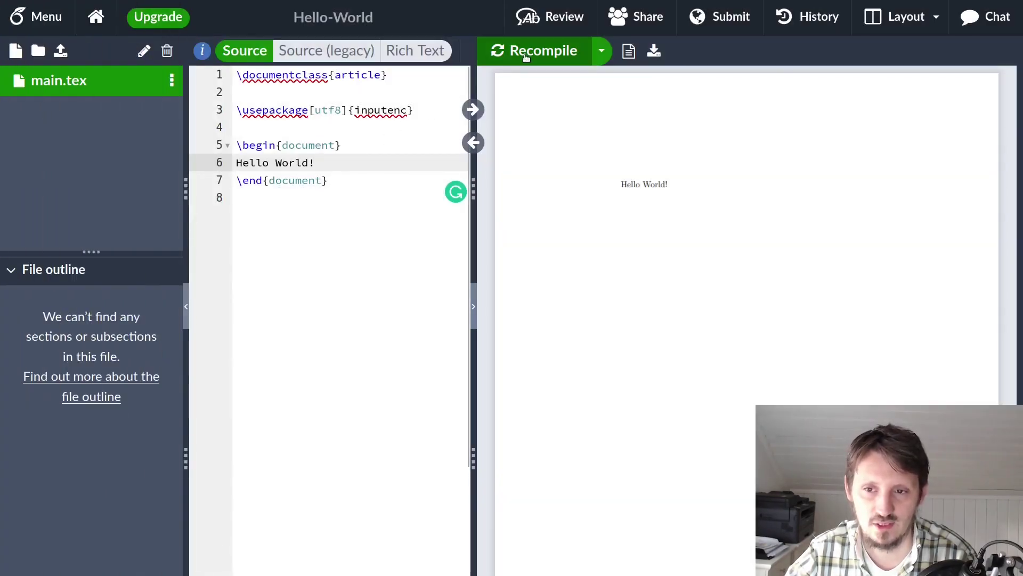
left_click(549, 52)
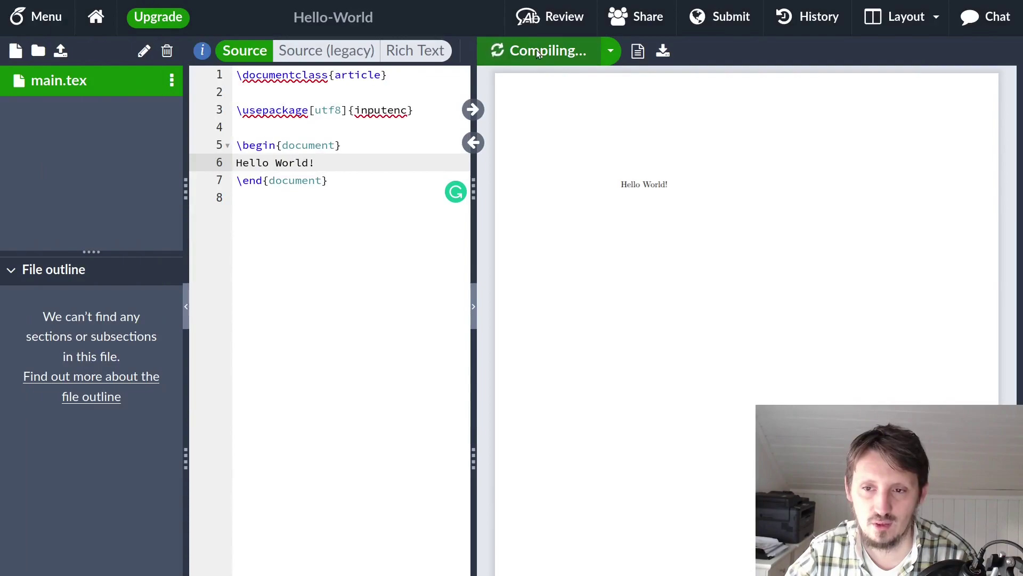
left_click(241, 147)
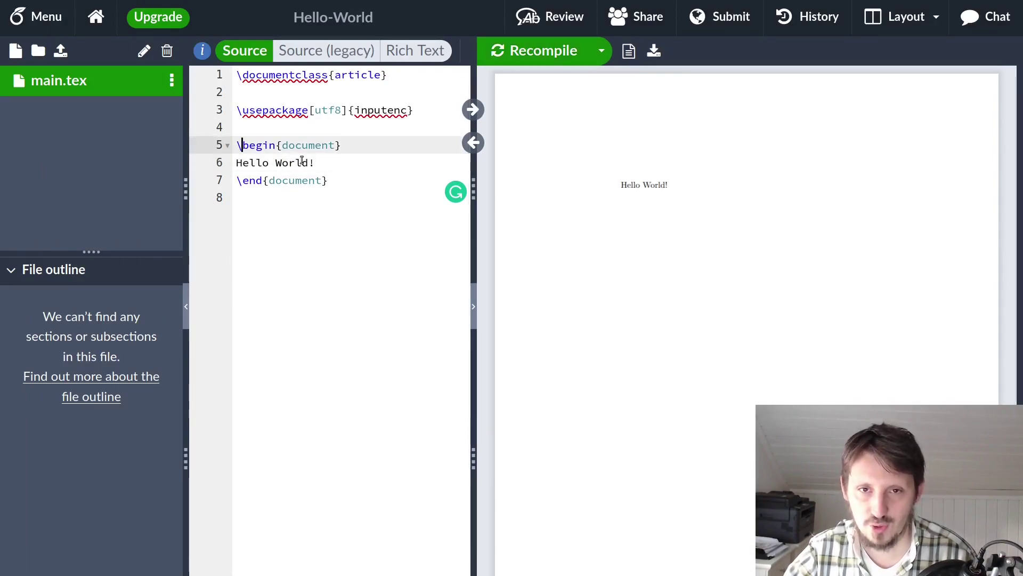
key("ctrl+s")
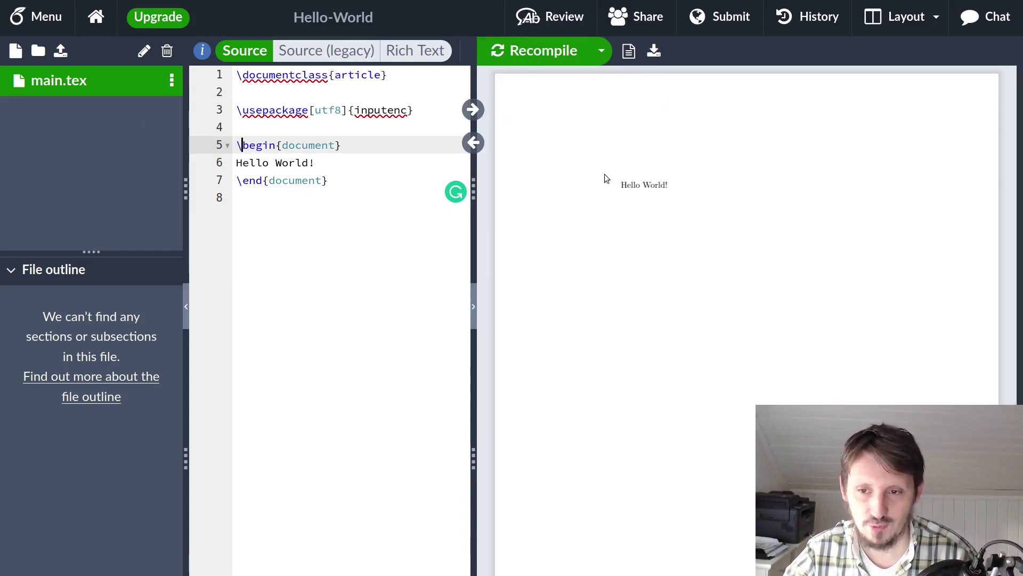
key("ctrl+s")
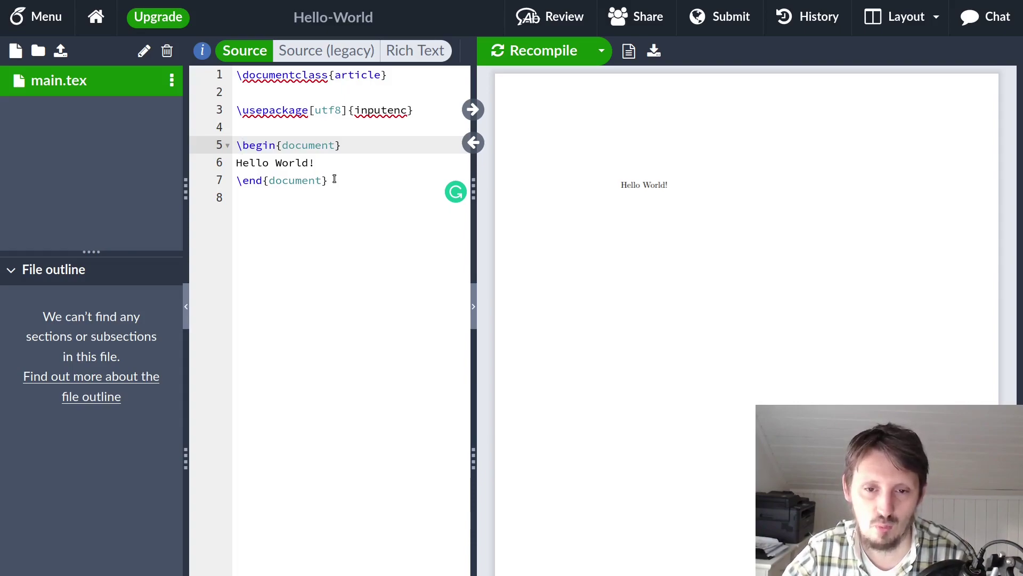
left_click_drag(335, 179, 233, 78)
left_click(365, 168)
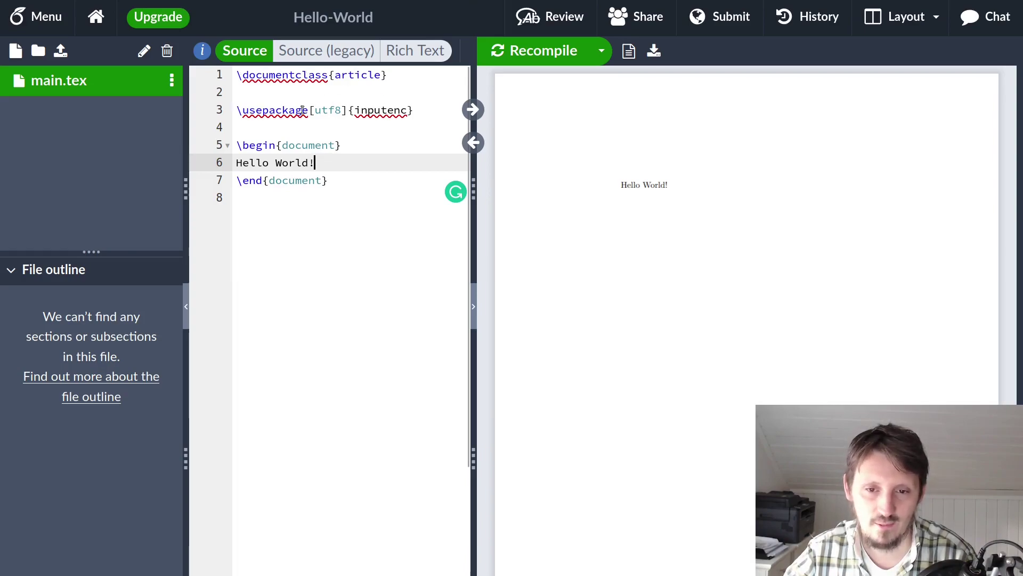
left_click(408, 110)
left_click_drag(408, 109, 236, 110)
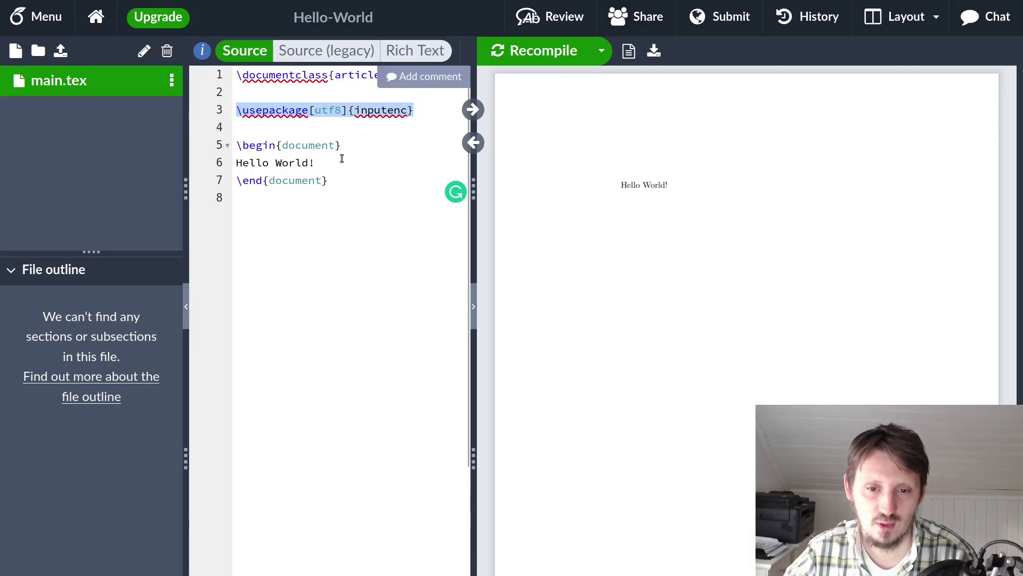
left_click_drag(345, 181, 238, 149)
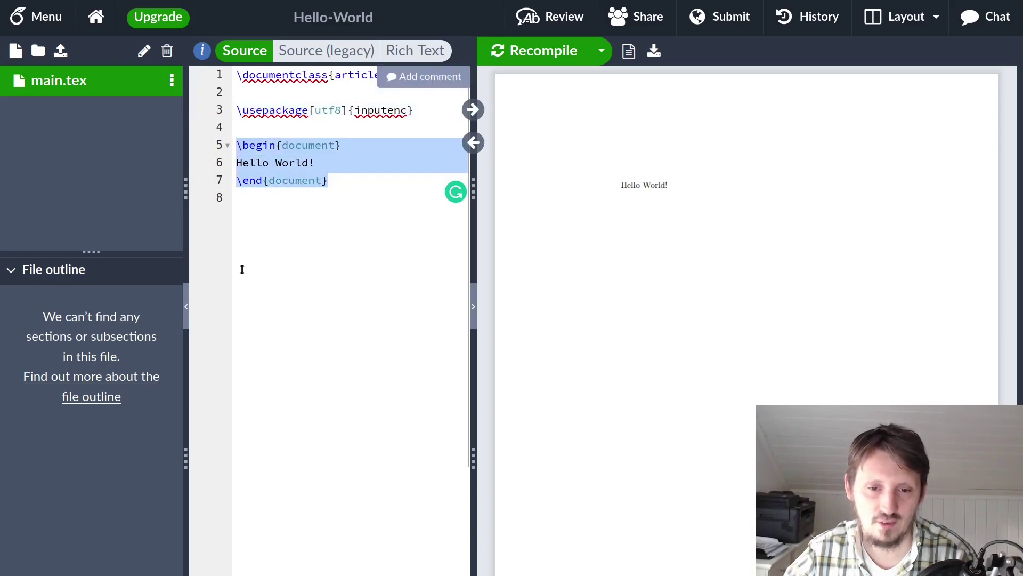
double_click(302, 162)
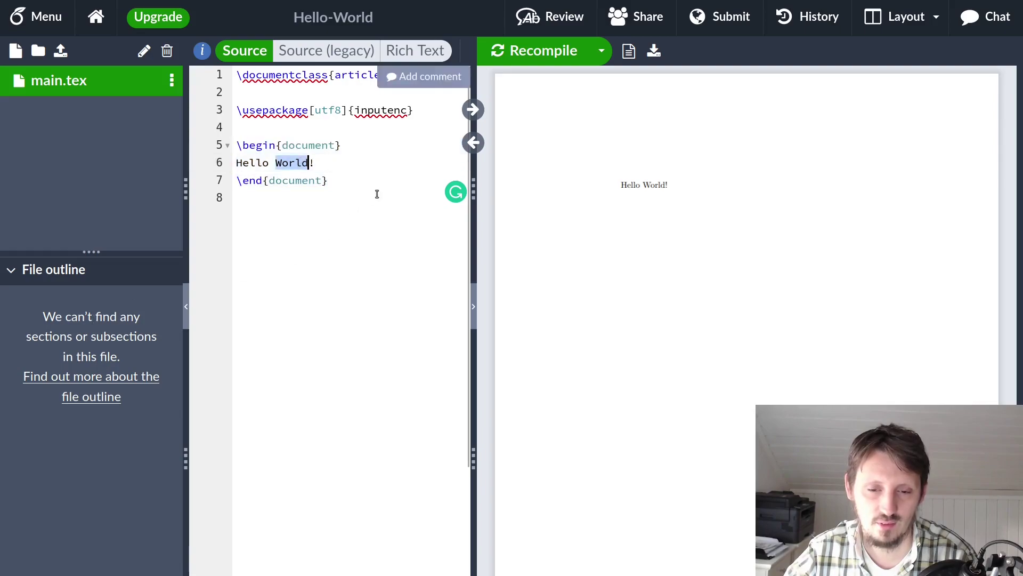
left_click(351, 158)
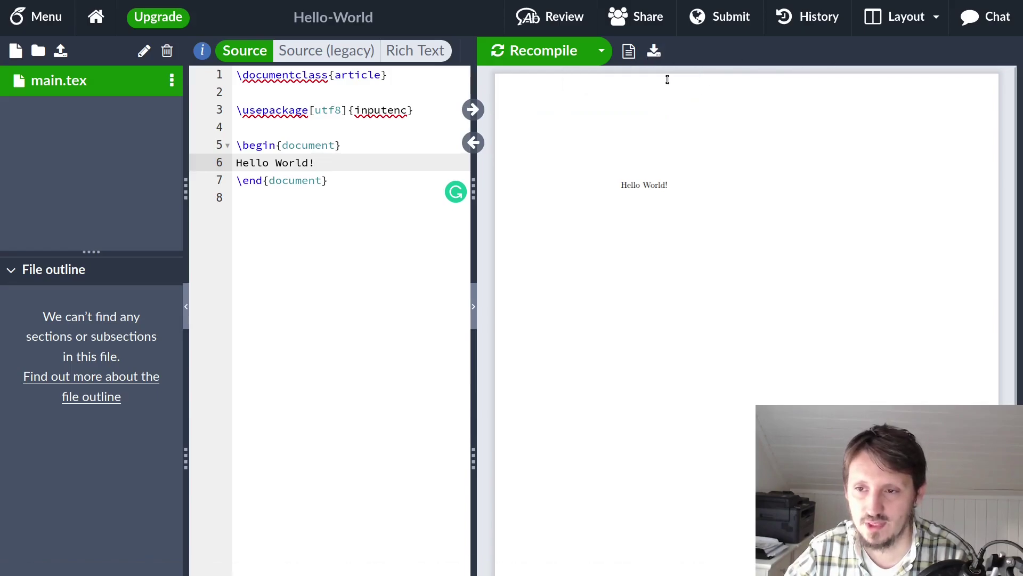
Review the compile logs, then download the compiled PDF as Hello_World.pdf
left_click(629, 52)
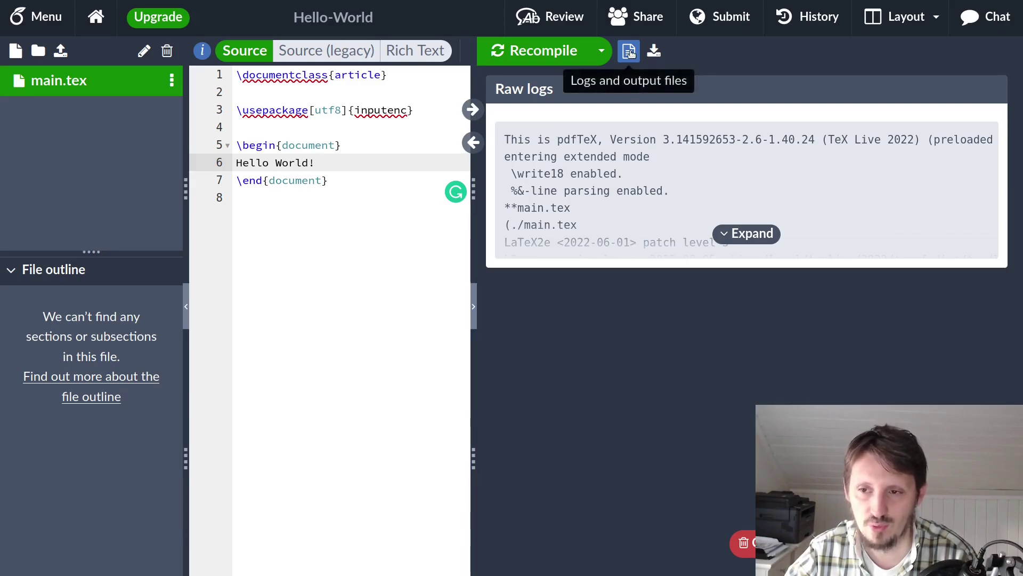
left_click(629, 52)
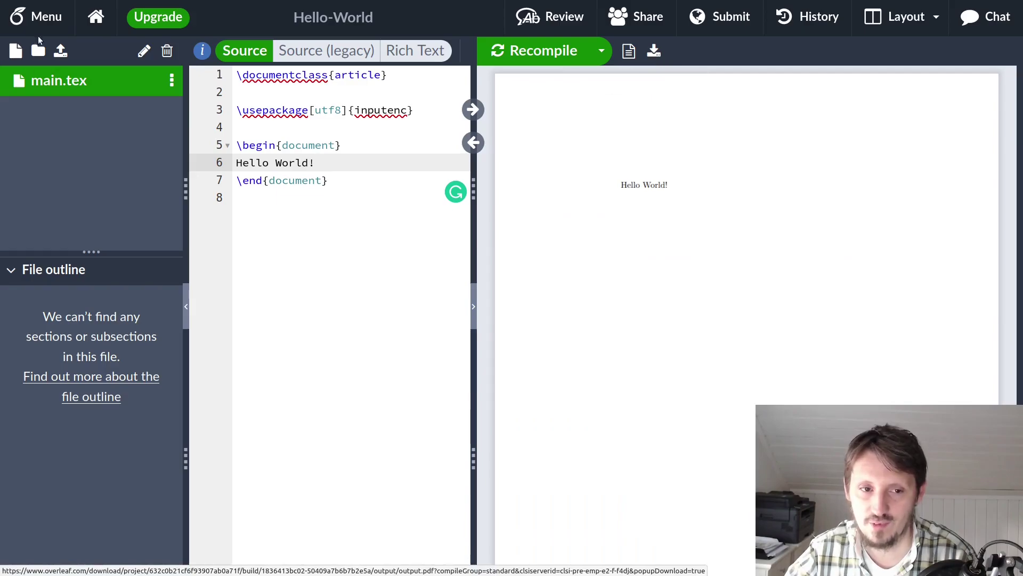
left_click(654, 51)
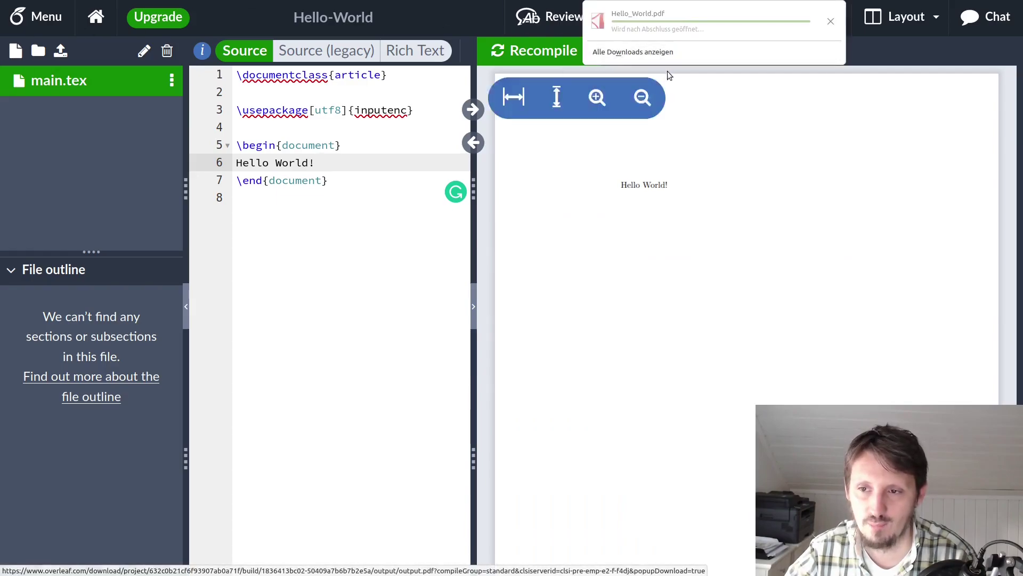